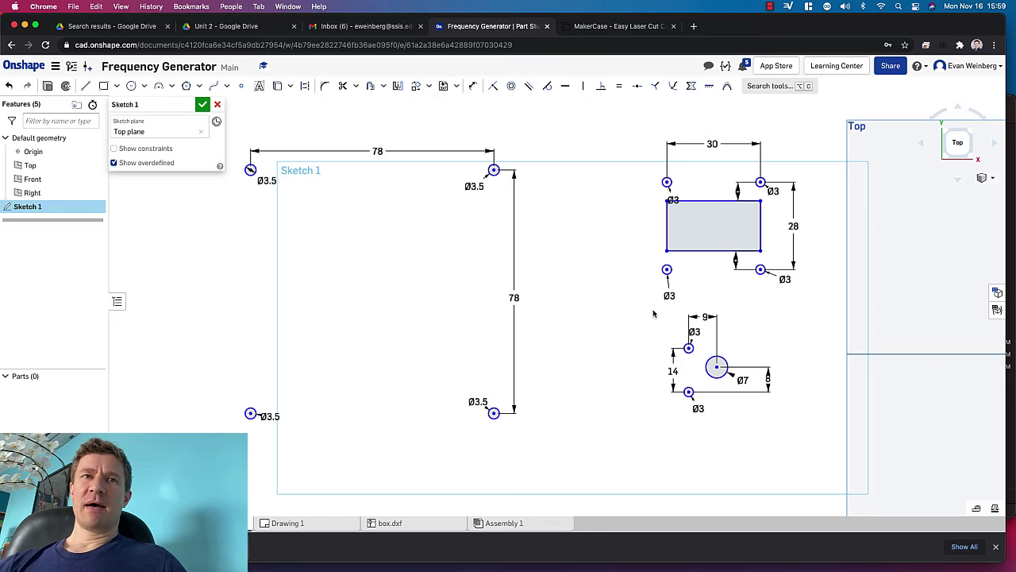
- Switch to MakerCase, open the Basic Box generator and set its units to millimeters
click(629, 26)
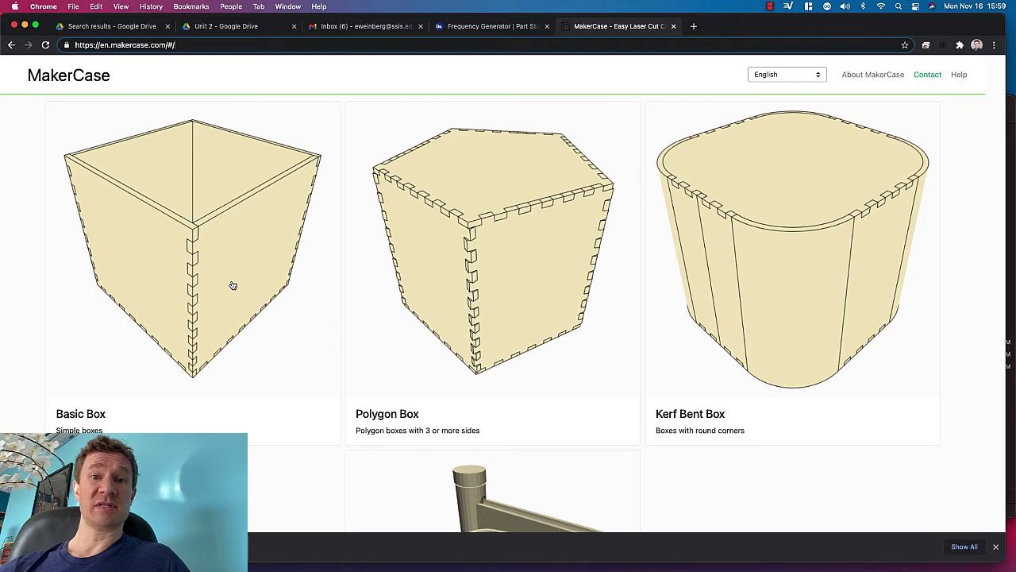
click(489, 26)
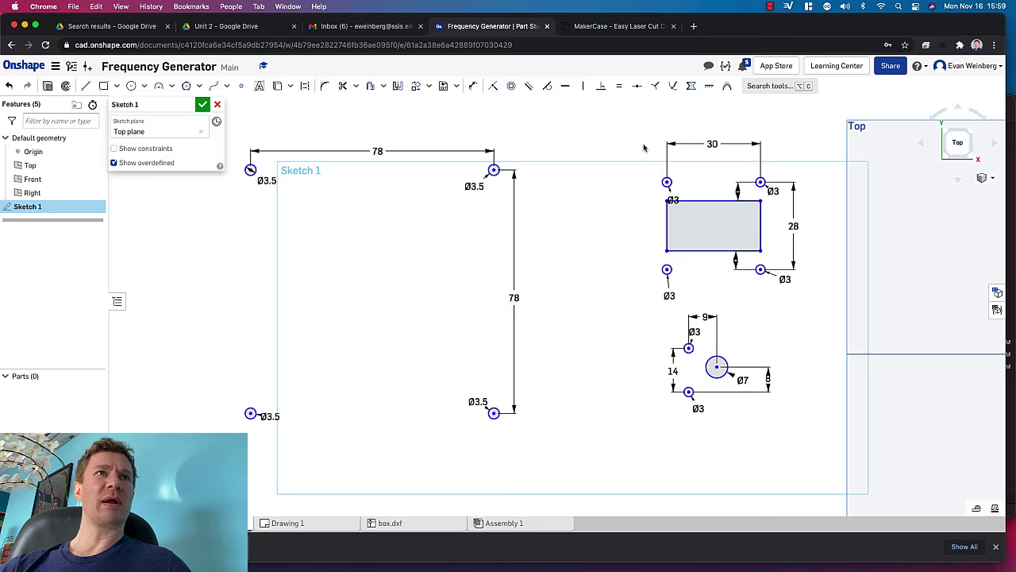
click(615, 27)
click(223, 329)
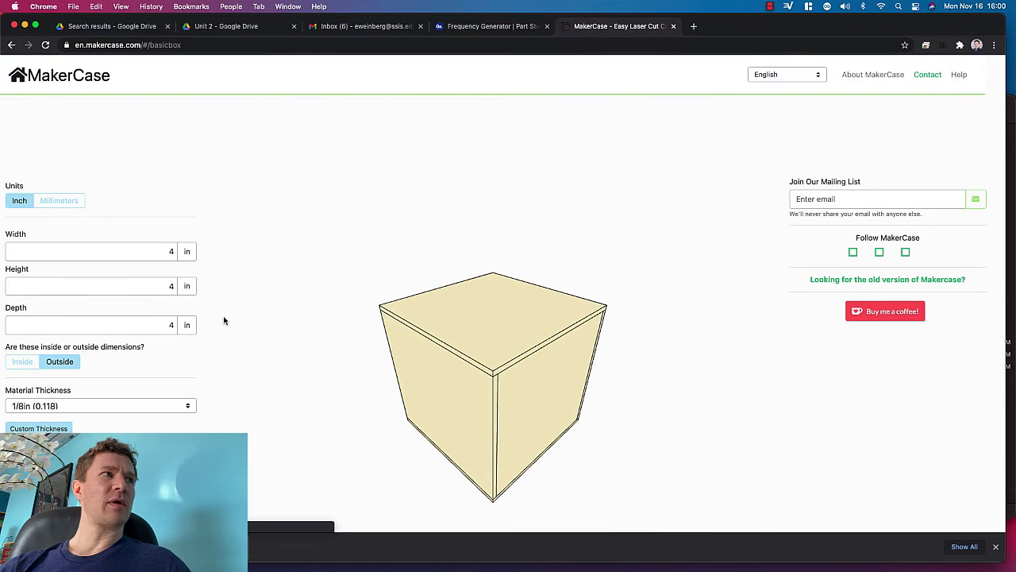
click(69, 201)
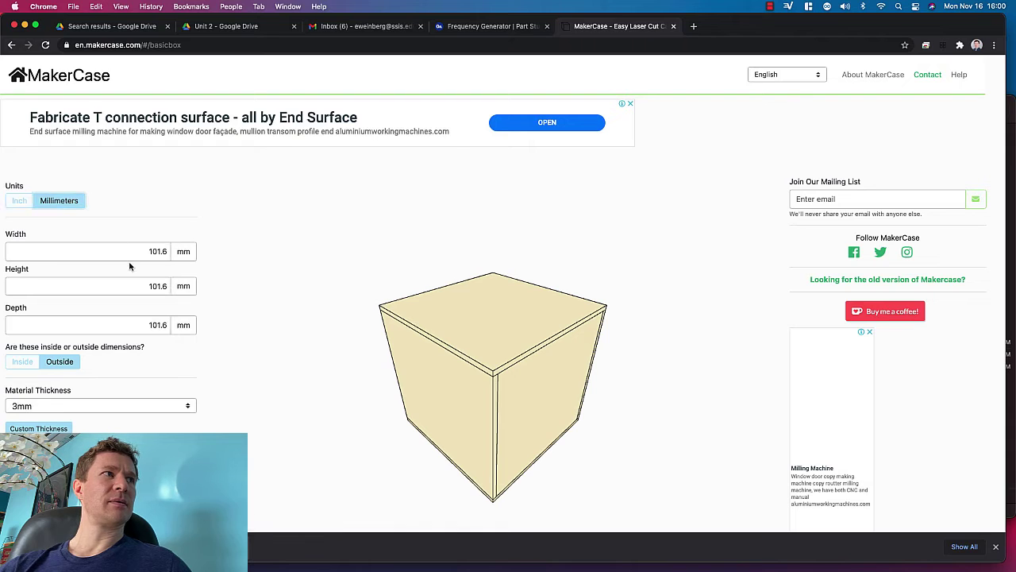
- Set the box's outside dimensions to 150 mm width, 100 mm height and 80 mm depth
drag(143, 253, 212, 256)
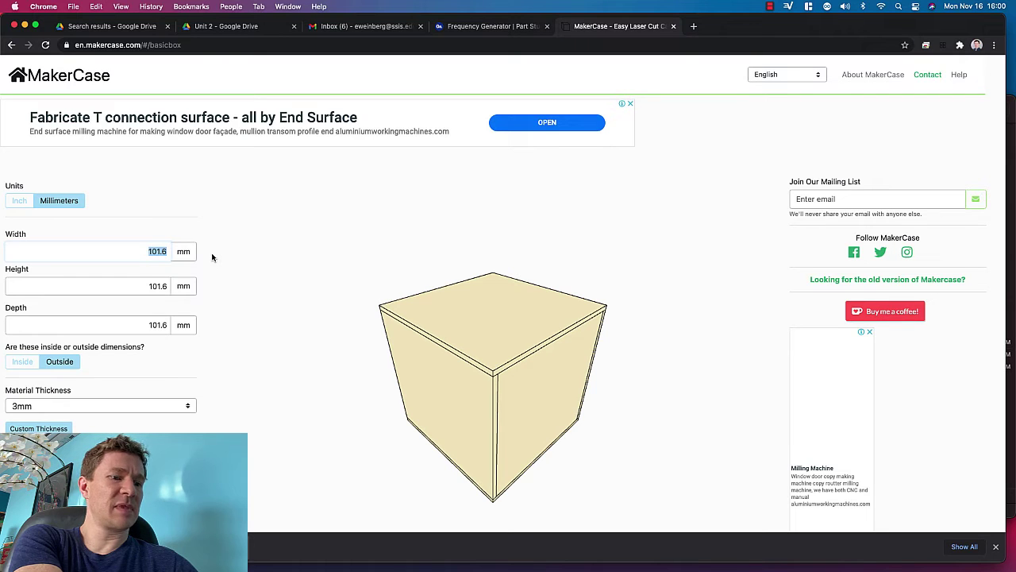
text(150)
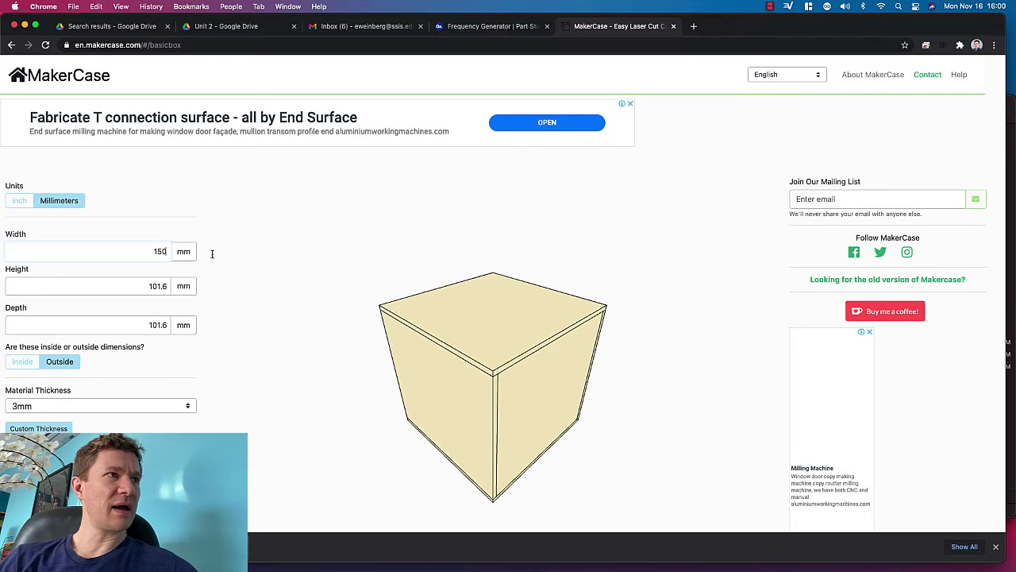
drag(148, 285, 211, 290)
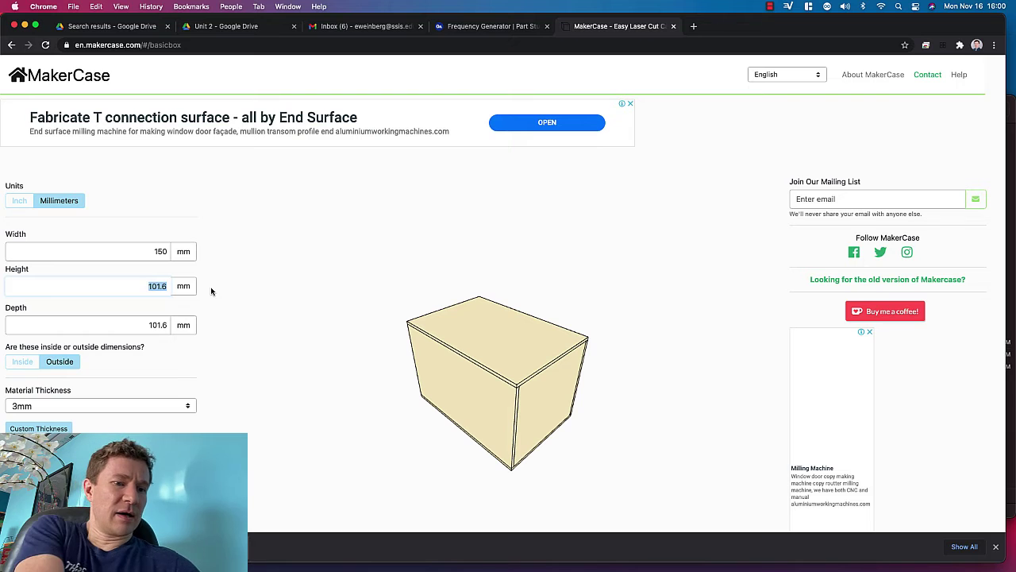
text(100)
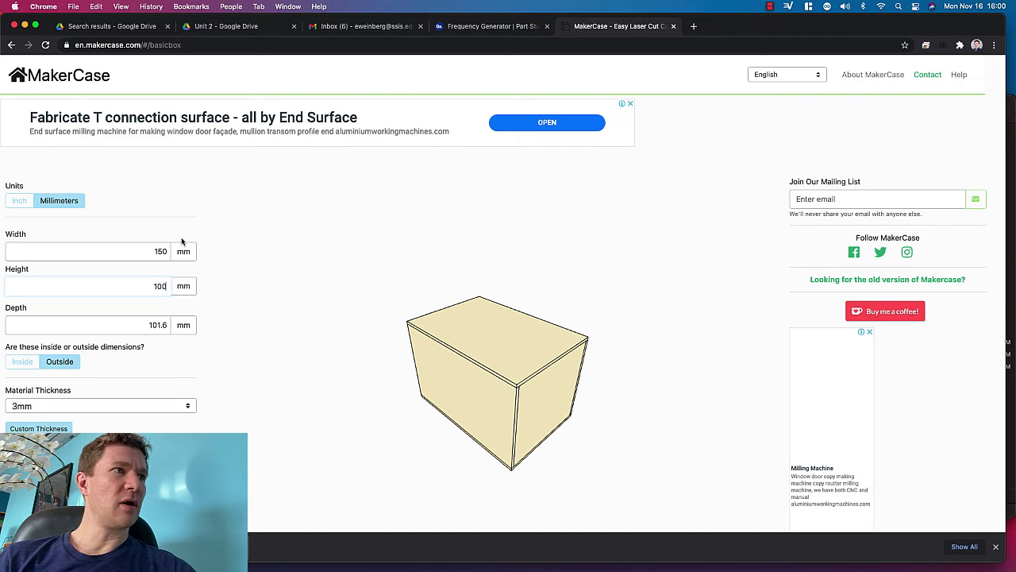
drag(148, 325, 207, 328)
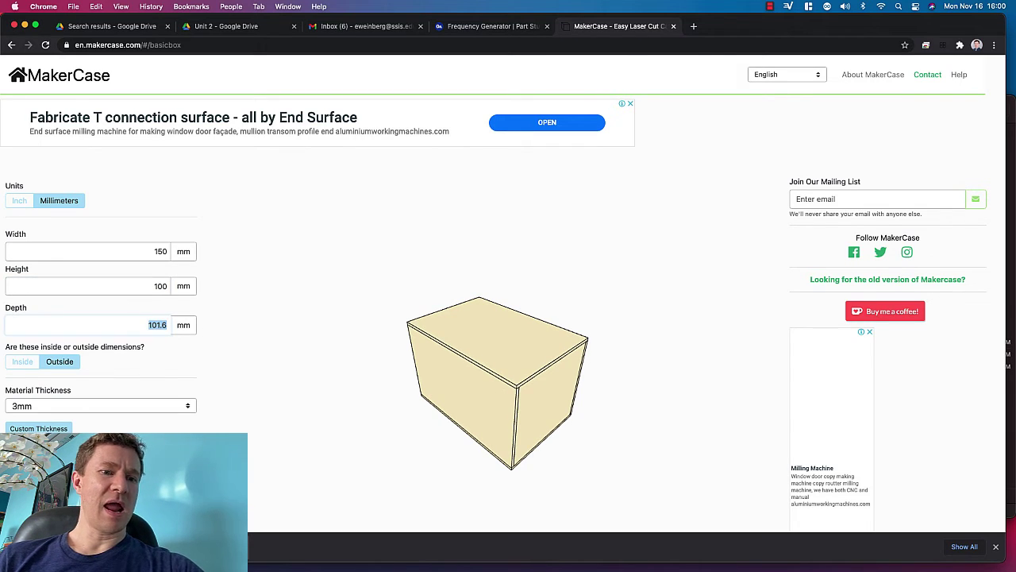
text(80)
click(216, 346)
- Make the box closed, give it Finger edge joints, and inspect the joints in the preview
scroll(216, 346, down, 1)
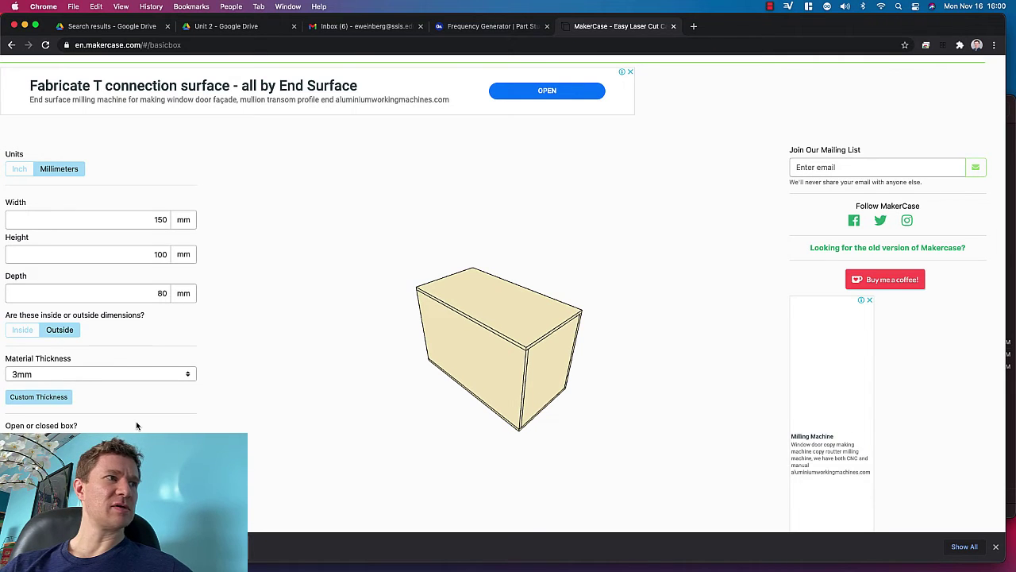
scroll(136, 425, down, 2)
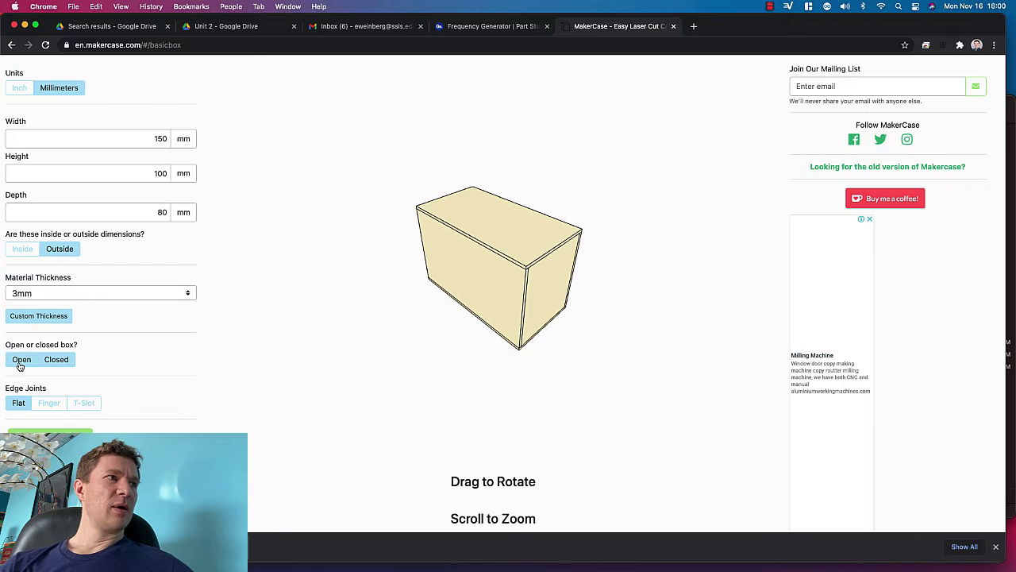
click(57, 359)
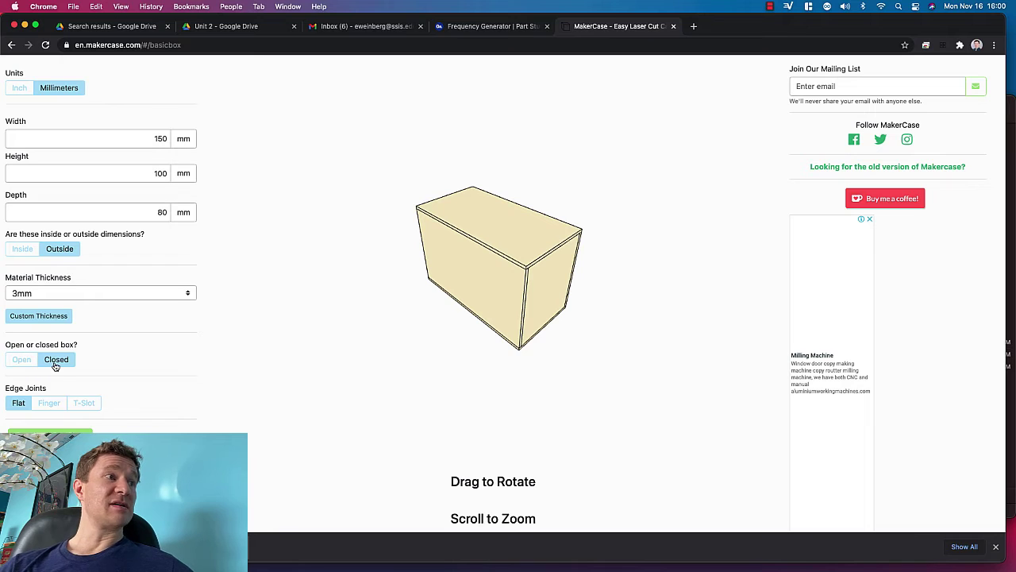
click(54, 407)
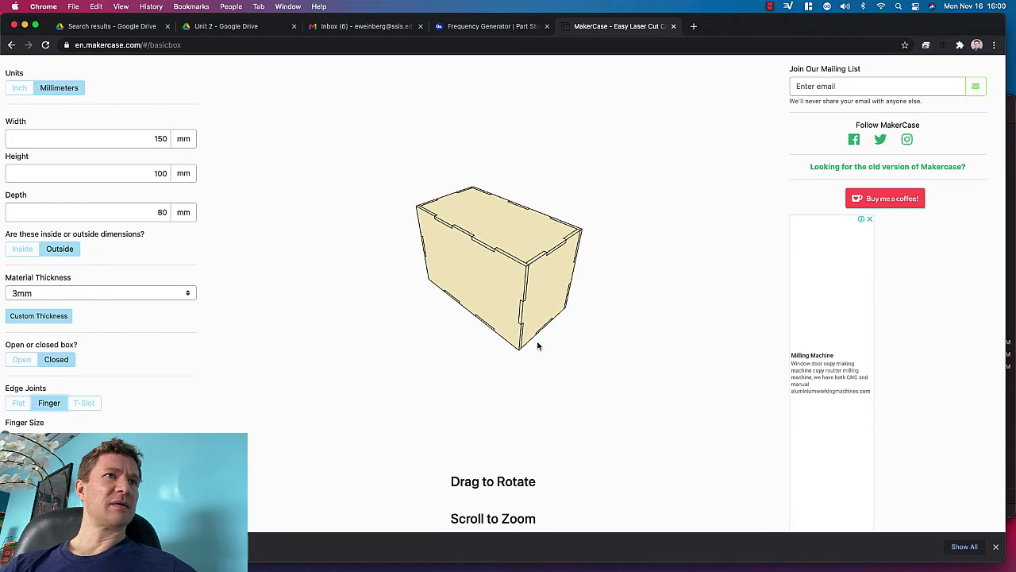
drag(537, 346, 607, 328)
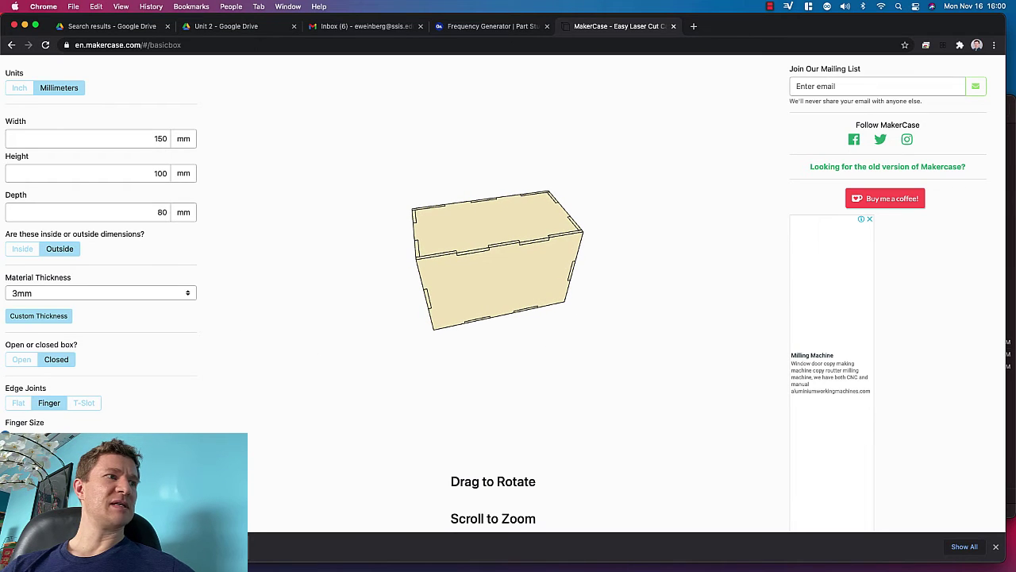
- Generate the box plans for download and preview the Combine panel layout, returning to Separate
click(49, 489)
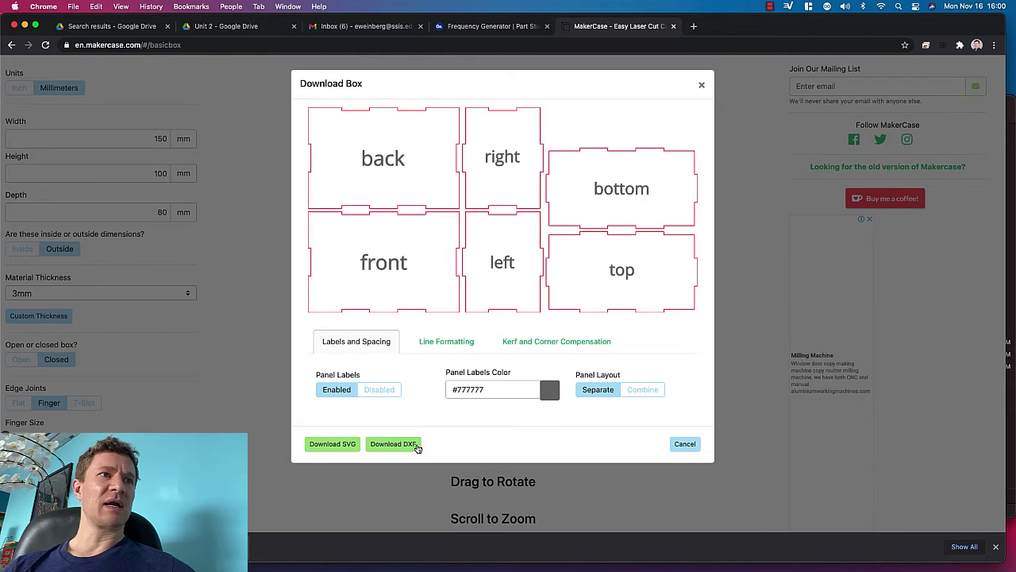
click(414, 450)
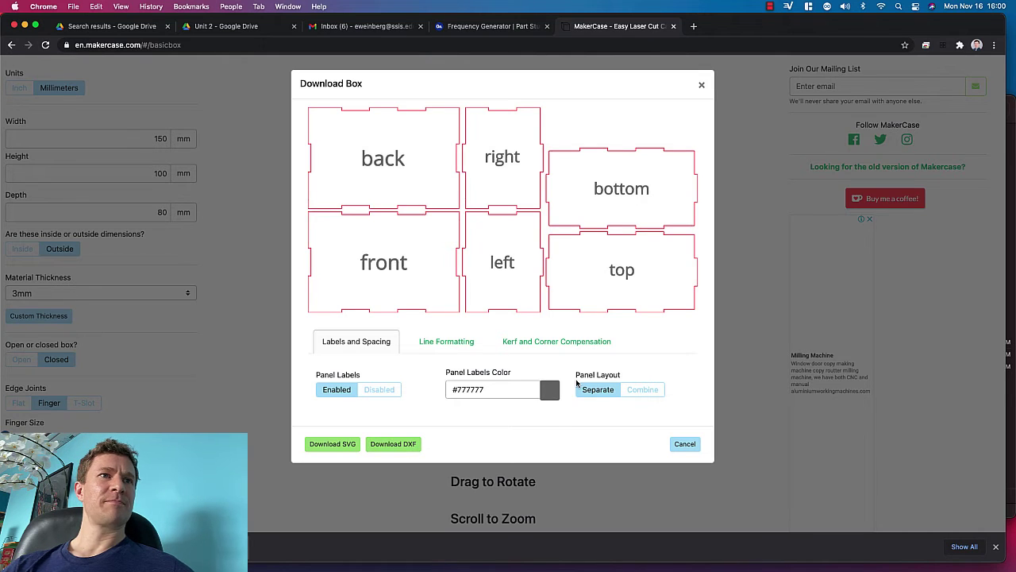
click(640, 390)
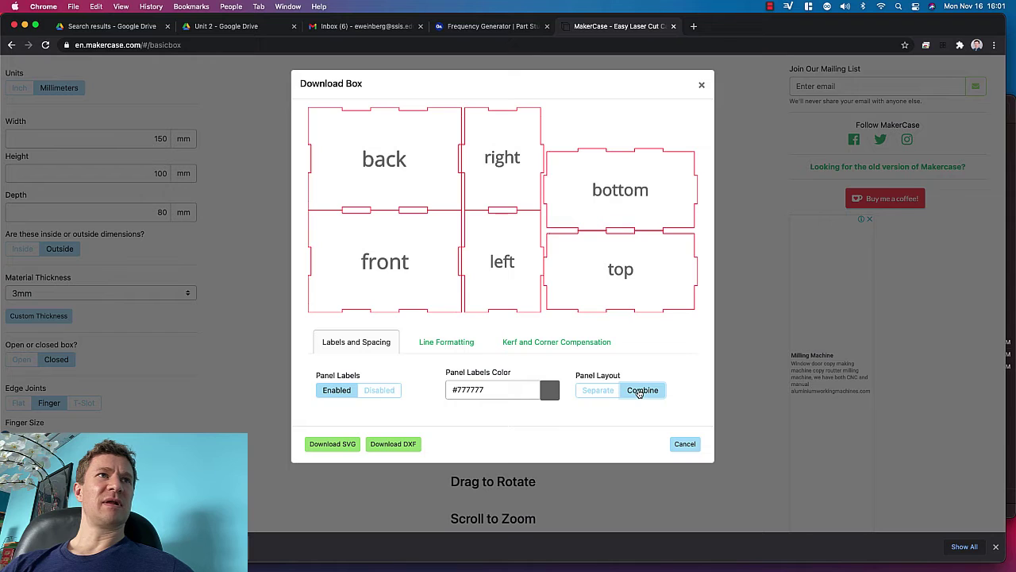
click(605, 391)
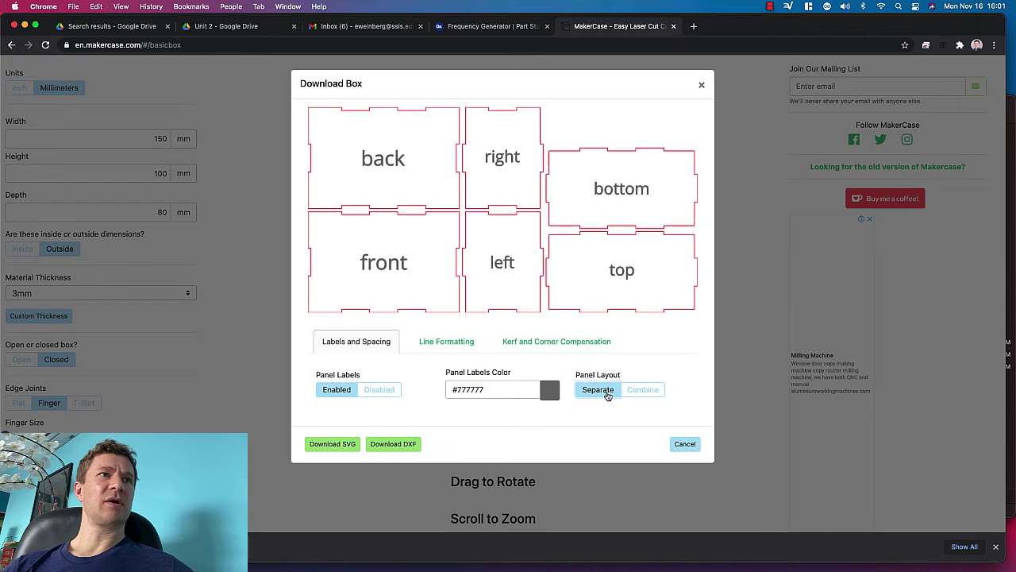
- Download the box panels as a DXF file with panel labels disabled, and re-enable the labels
click(382, 394)
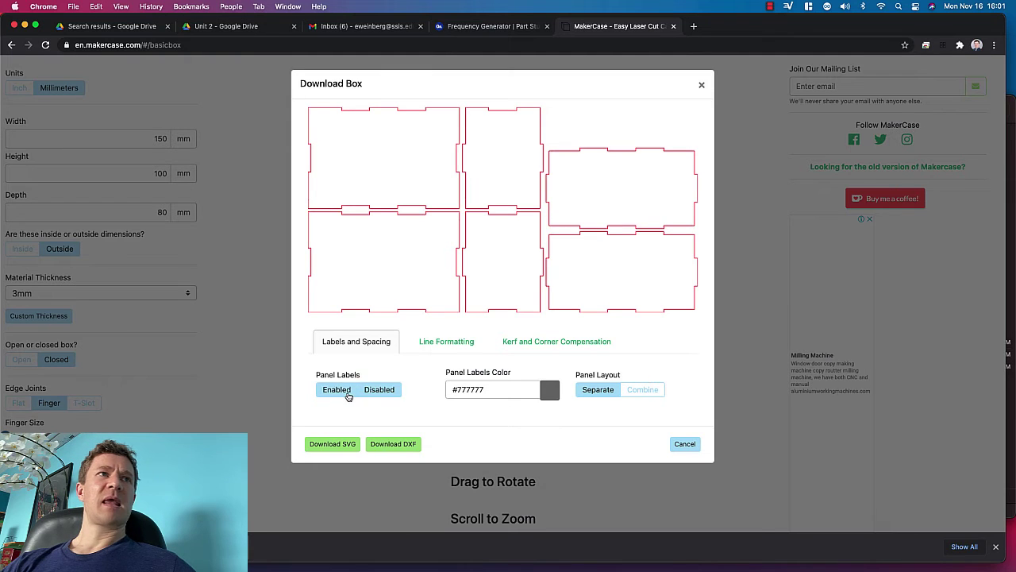
click(348, 397)
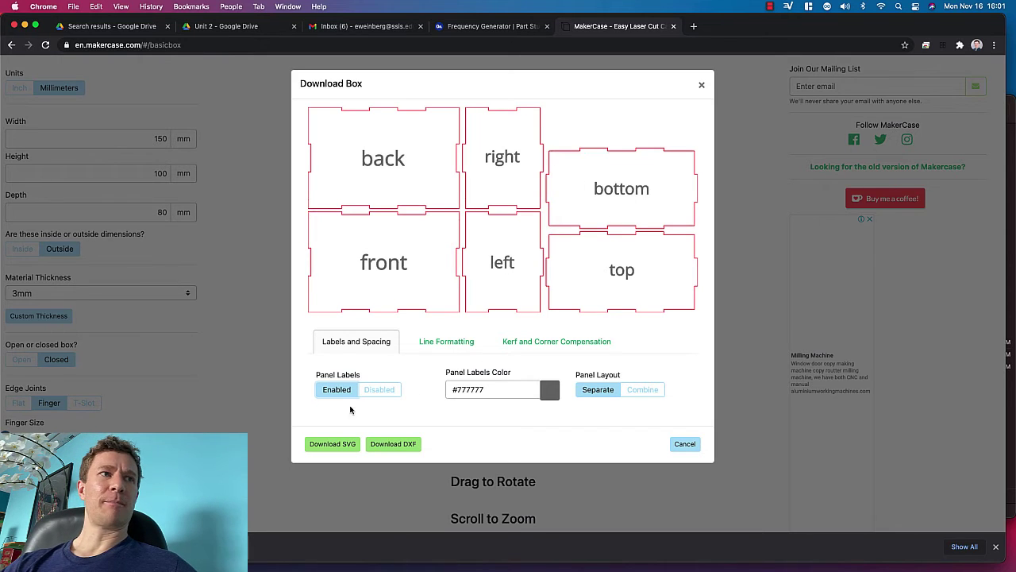
click(380, 390)
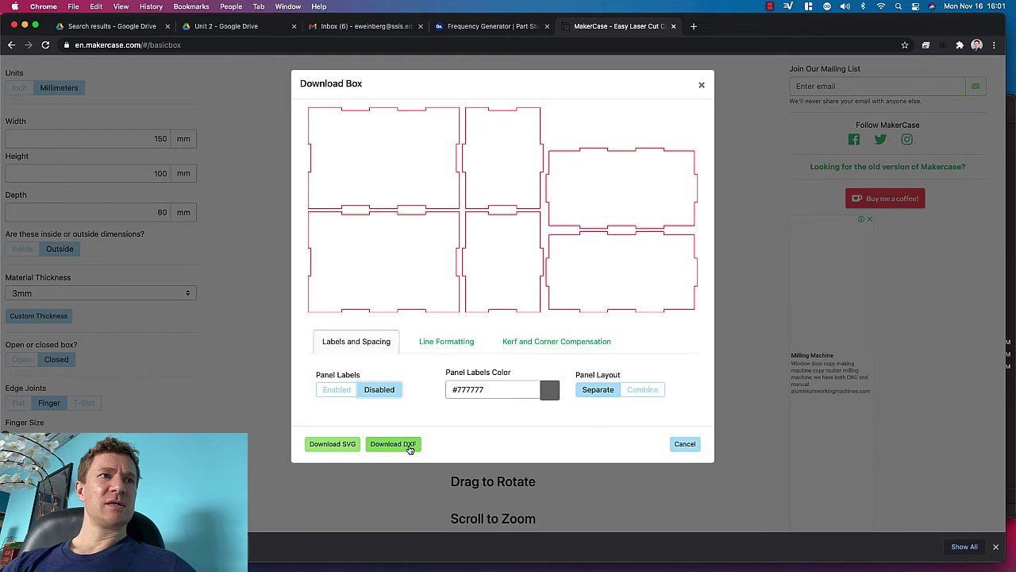
click(409, 446)
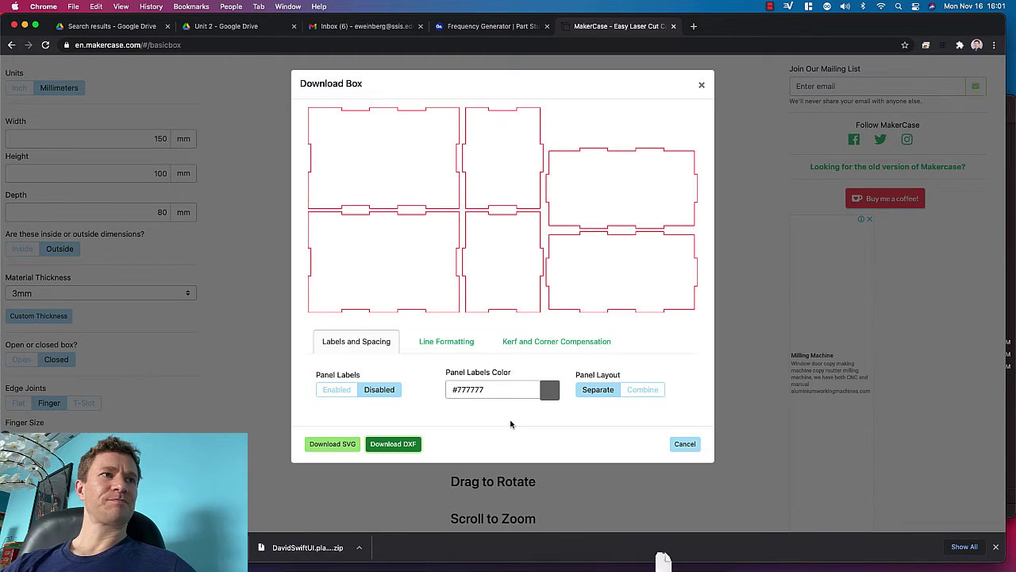
click(346, 397)
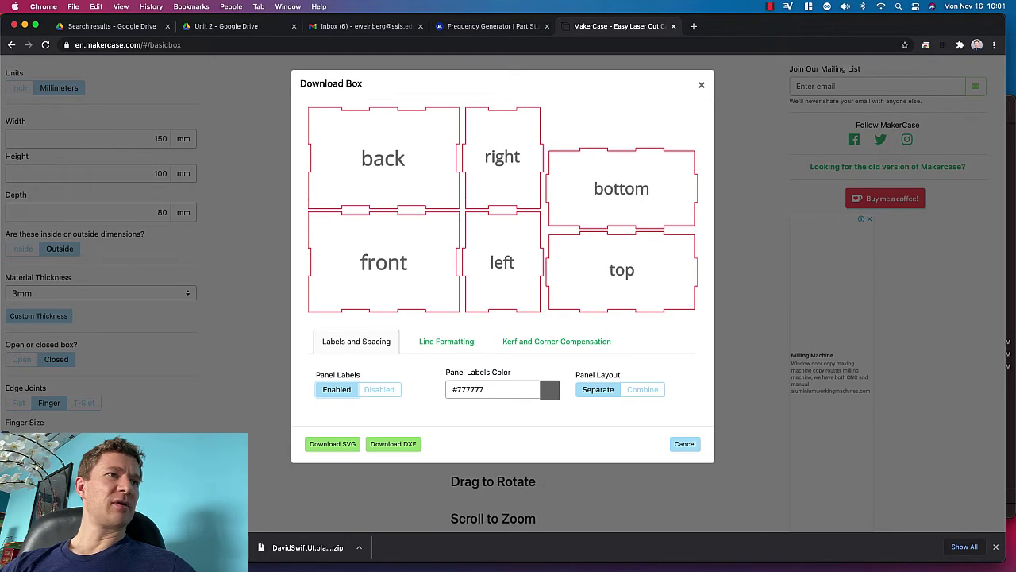
- Switch to the Downloads folder in Finder and rename box.dxf to box2.dxf
key(super+Tab)
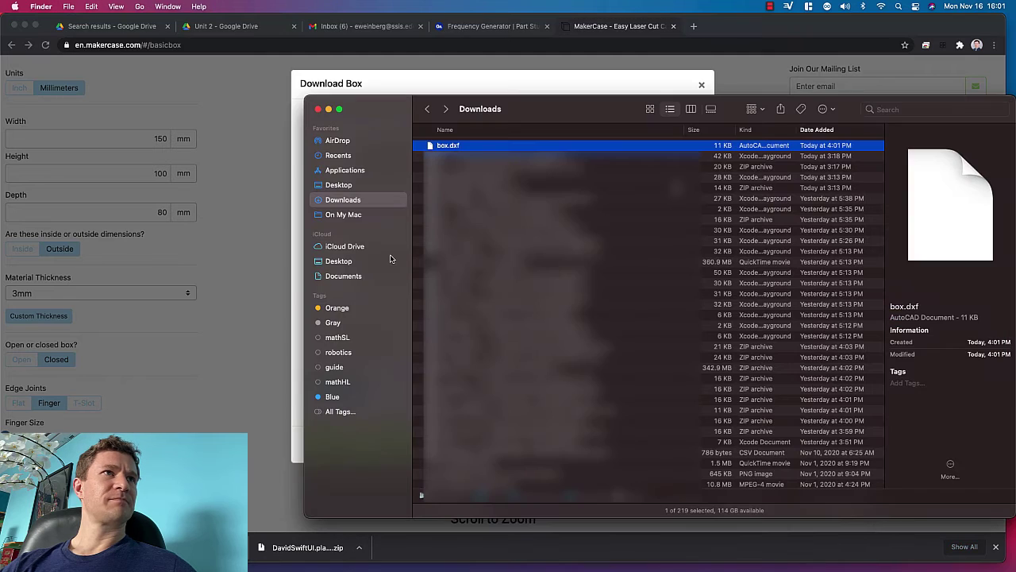
click(450, 146)
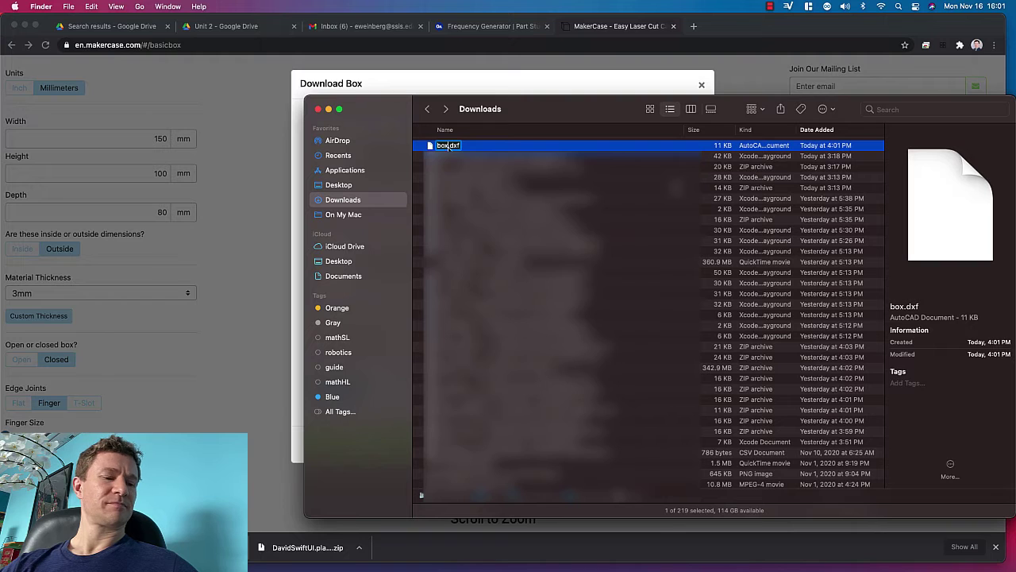
text(box2)
key(Return)
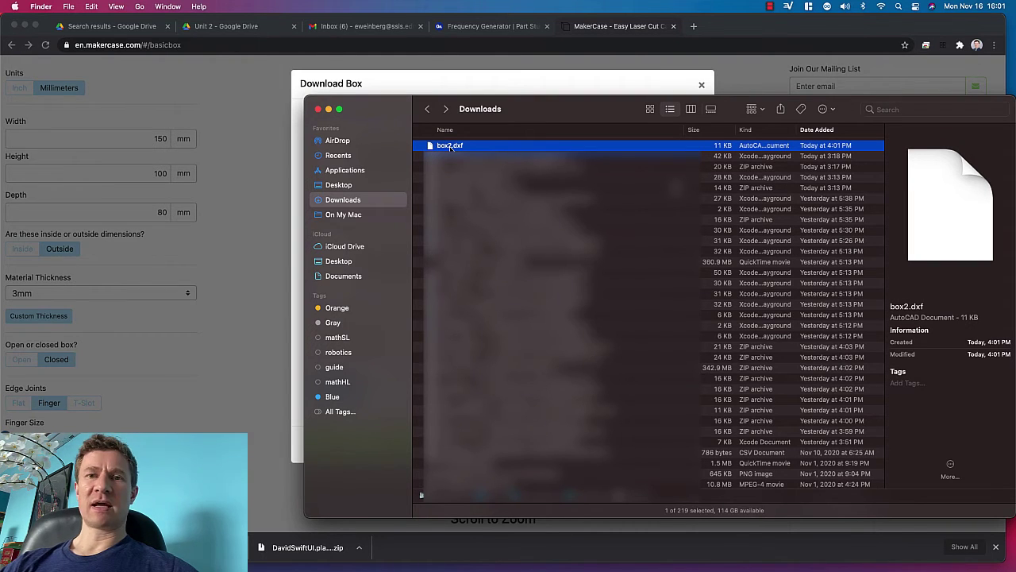
- Switch back to the Frequency Generator sketch in Onshape and upload box2.dxf to the document for DXF insertion
click(373, 80)
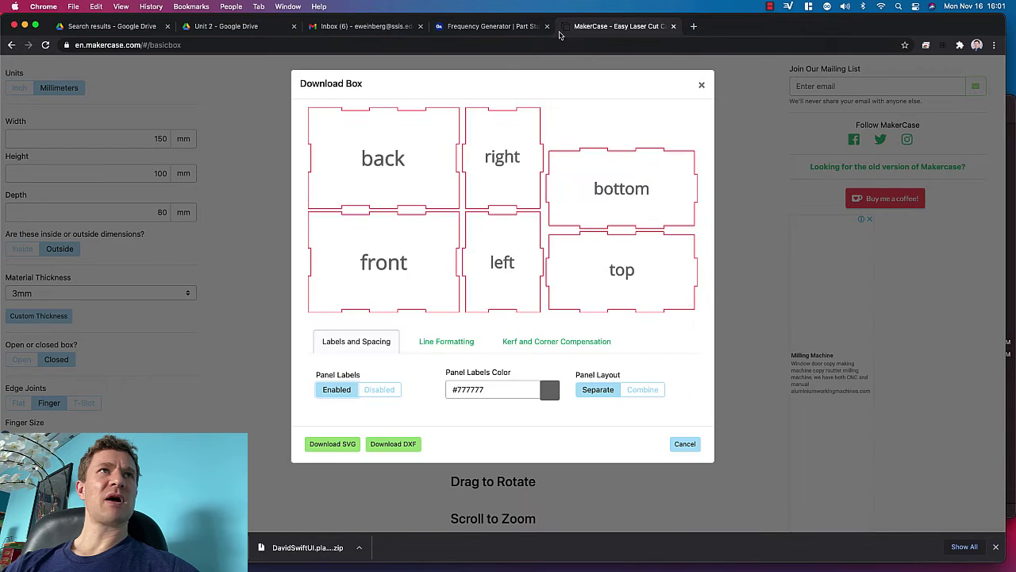
click(510, 30)
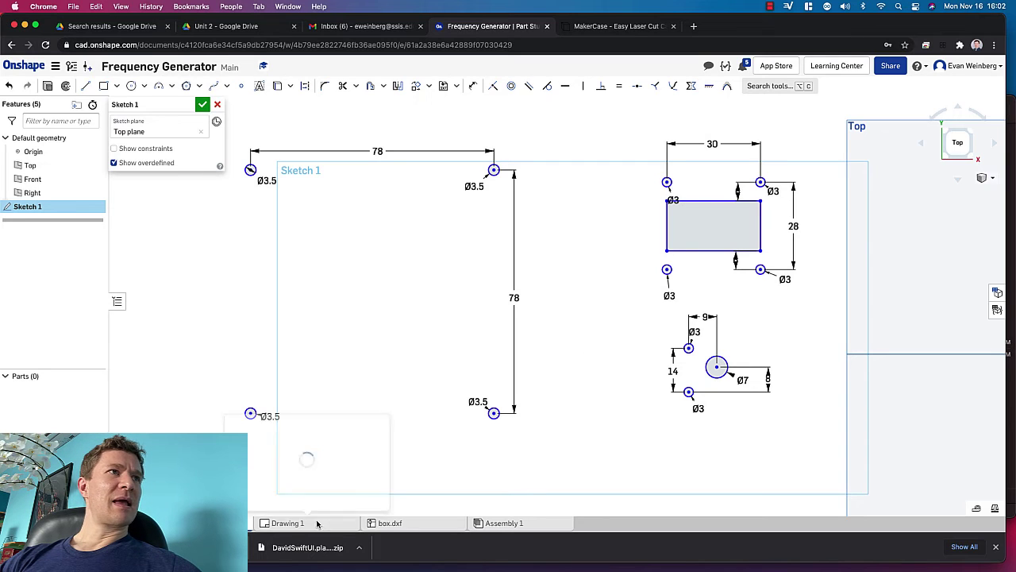
scroll(693, 211, down, 5)
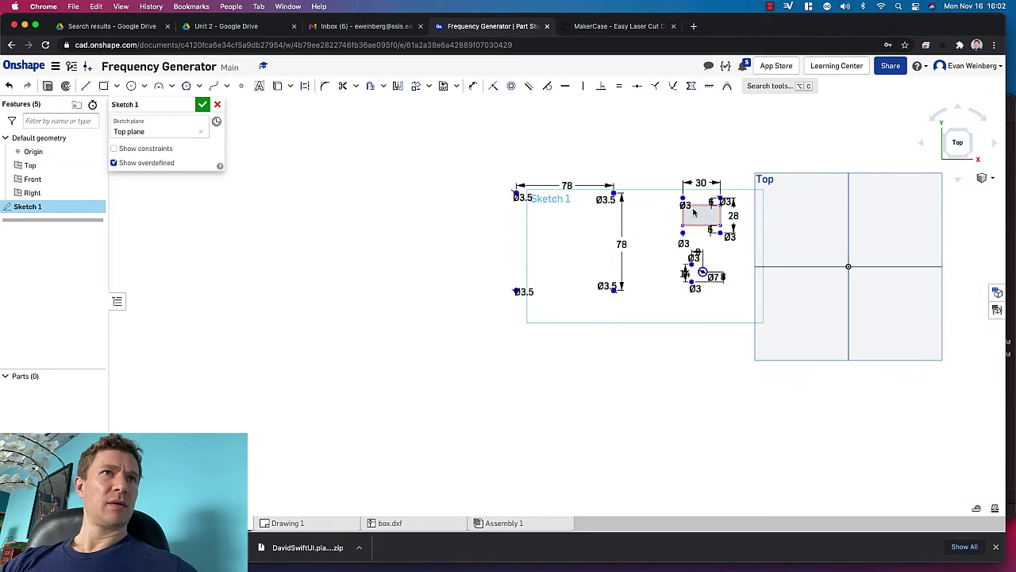
mouse_move(842, 423)
middle_down()
mouse_move(744, 434)
mouse_move(591, 473)
middle_up()
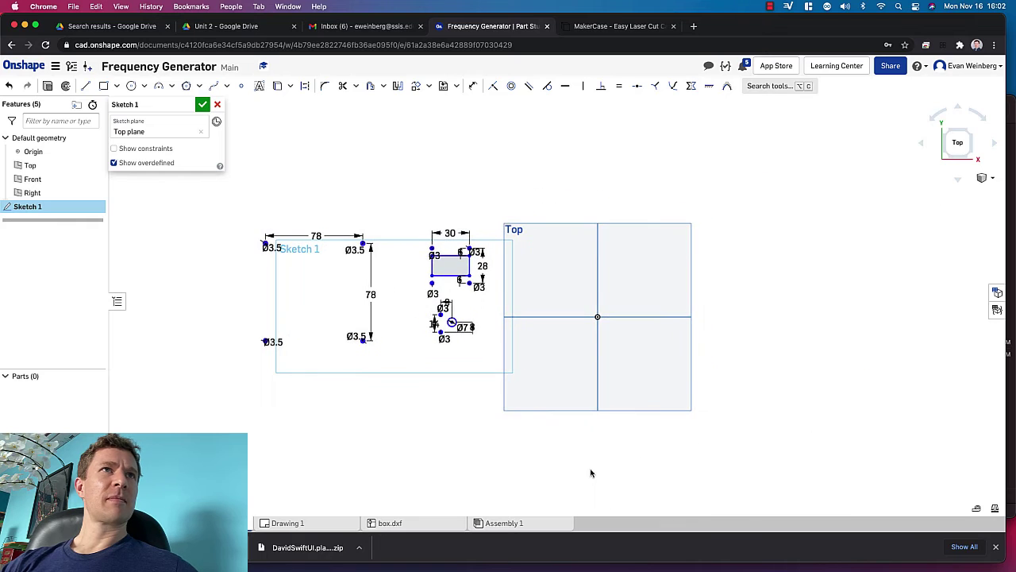
click(40, 208)
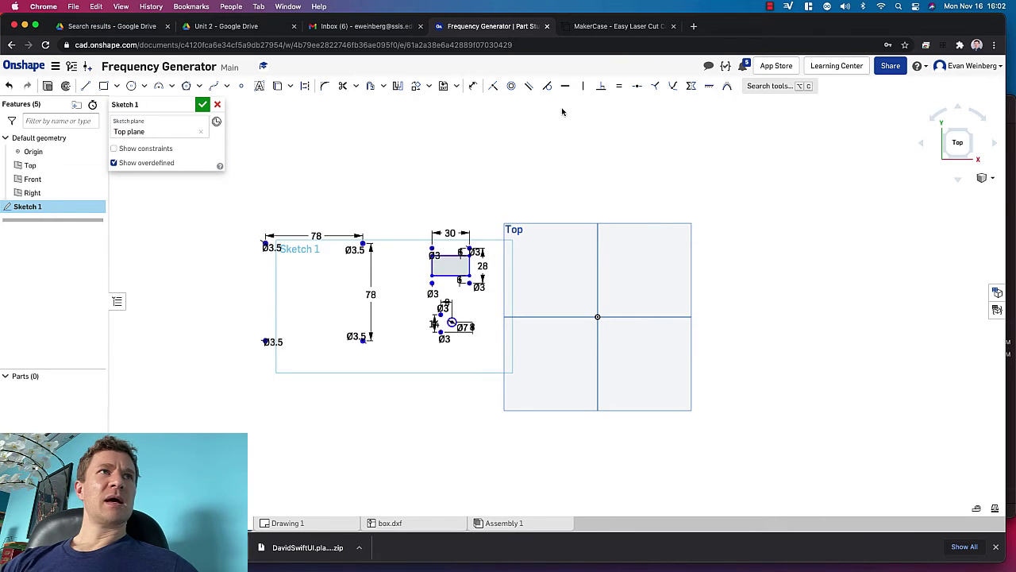
click(457, 88)
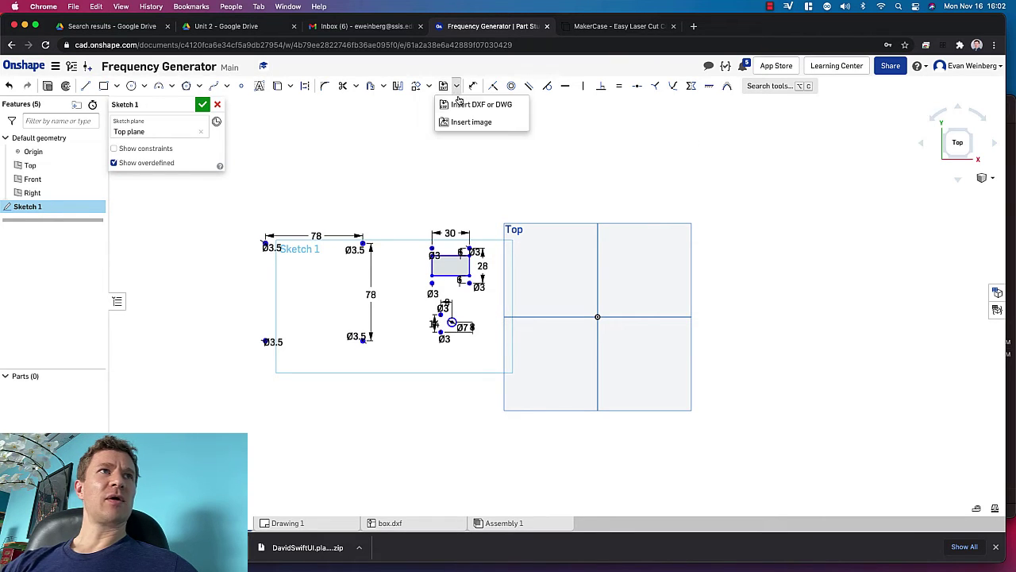
click(462, 103)
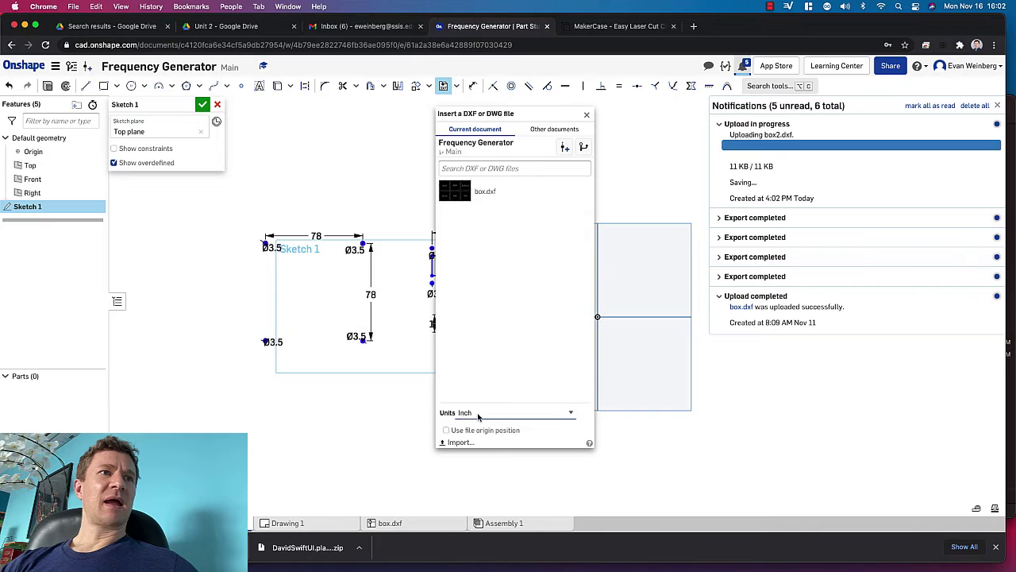
- Insert box2.dxf into the sketch with the units set to Millimeter
click(479, 413)
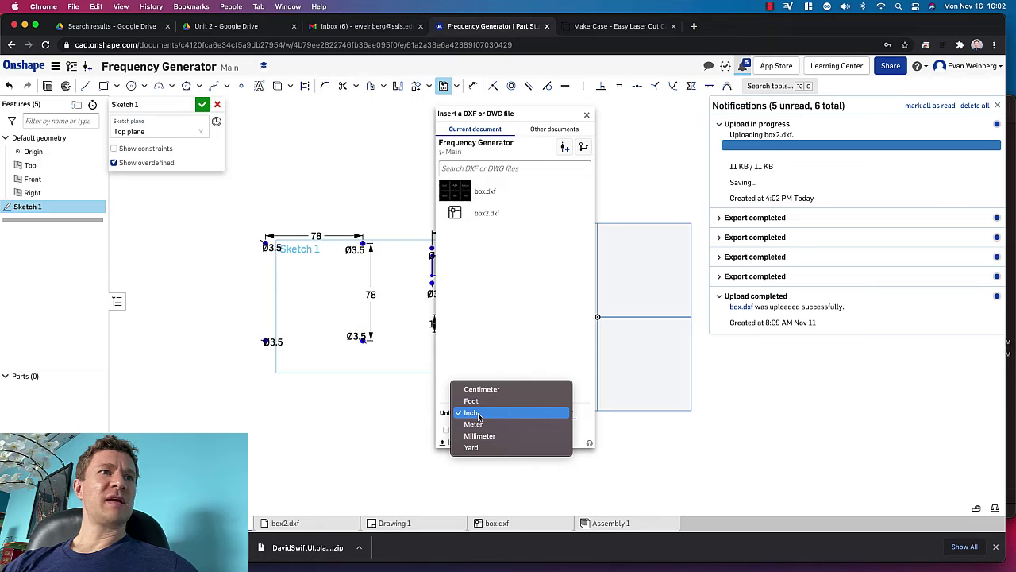
click(491, 435)
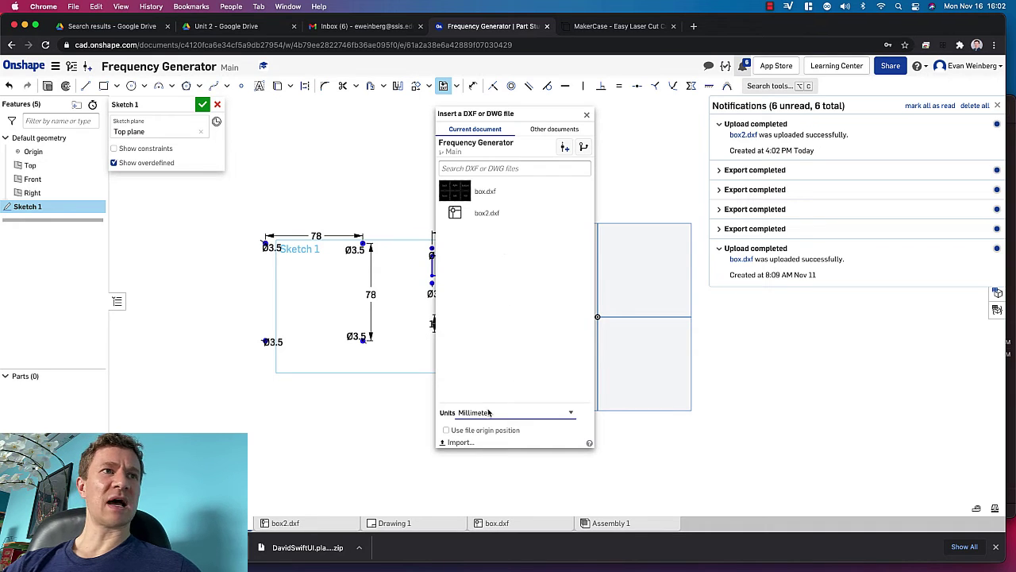
click(488, 220)
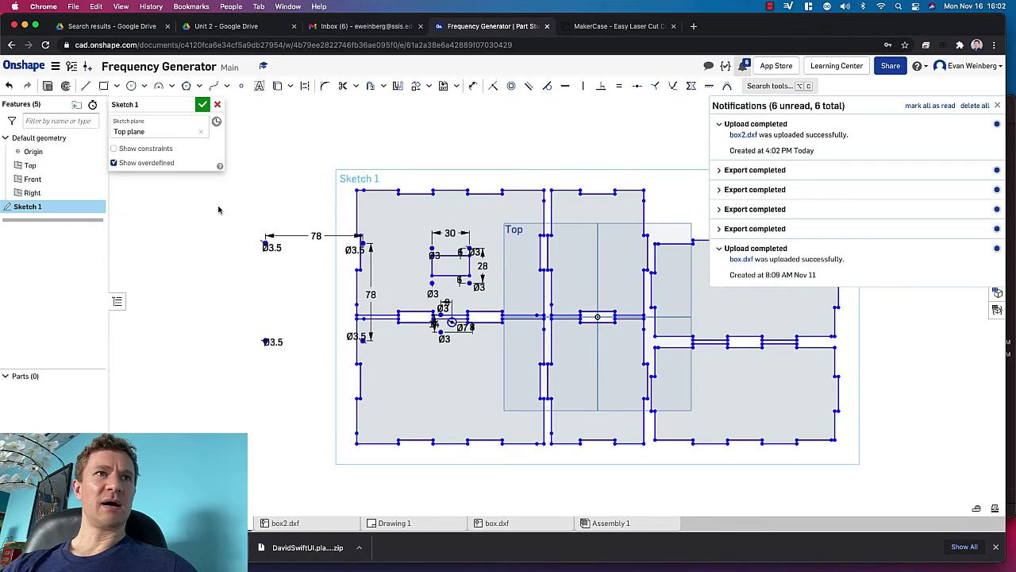
- Try to select the four 3.5 mm holes overlapping the inserted panels, and undo the panel insertion
mouse_move(219, 211)
mouse_down()
mouse_move(336, 356)
mouse_move(387, 365)
mouse_up()
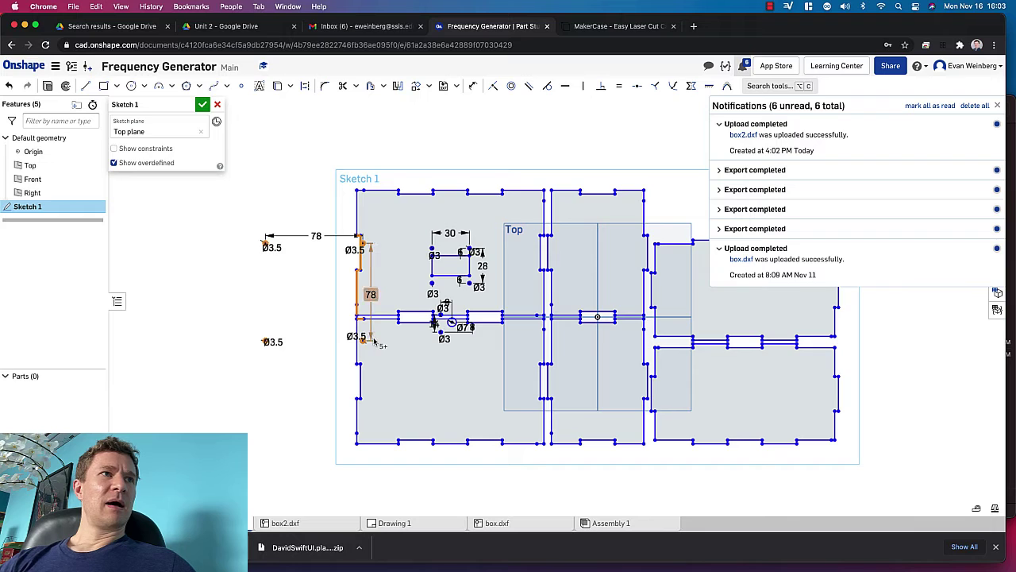
scroll(356, 295, up, 5)
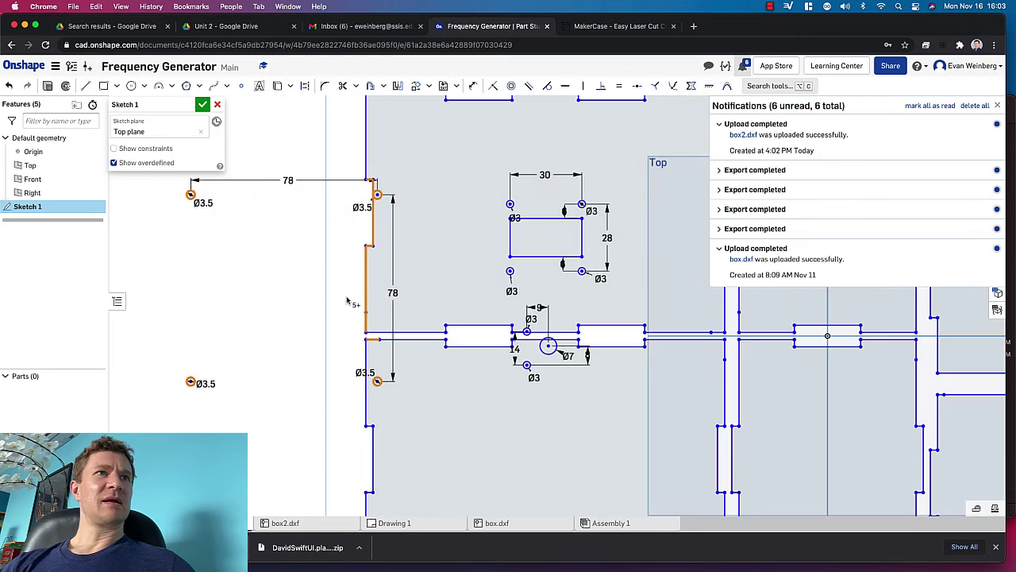
scroll(353, 297, down, 5)
scroll(347, 300, down, 5)
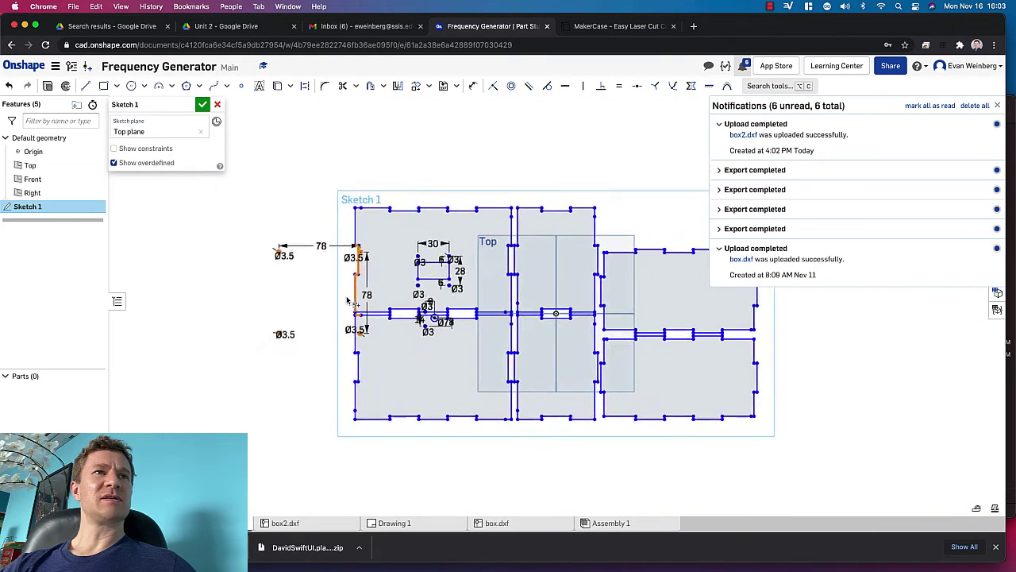
scroll(347, 300, down, 2)
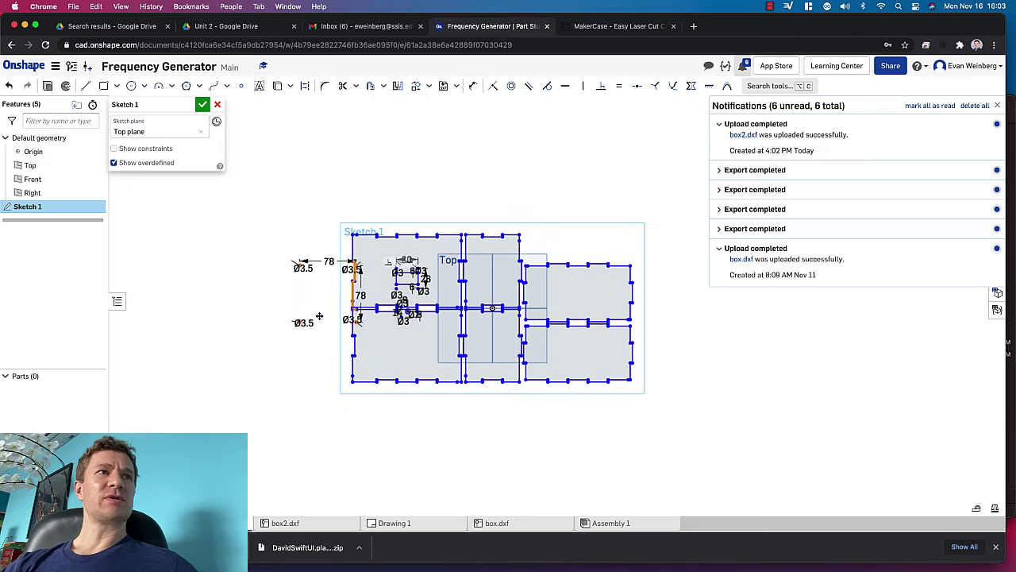
scroll(432, 337, up, 5)
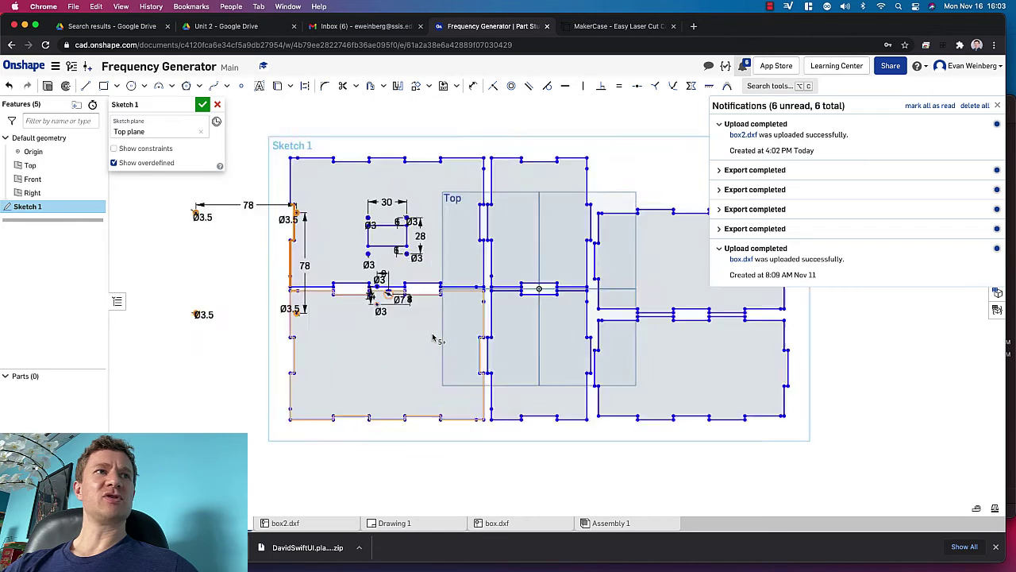
scroll(433, 337, down, 3)
scroll(433, 338, down, 1)
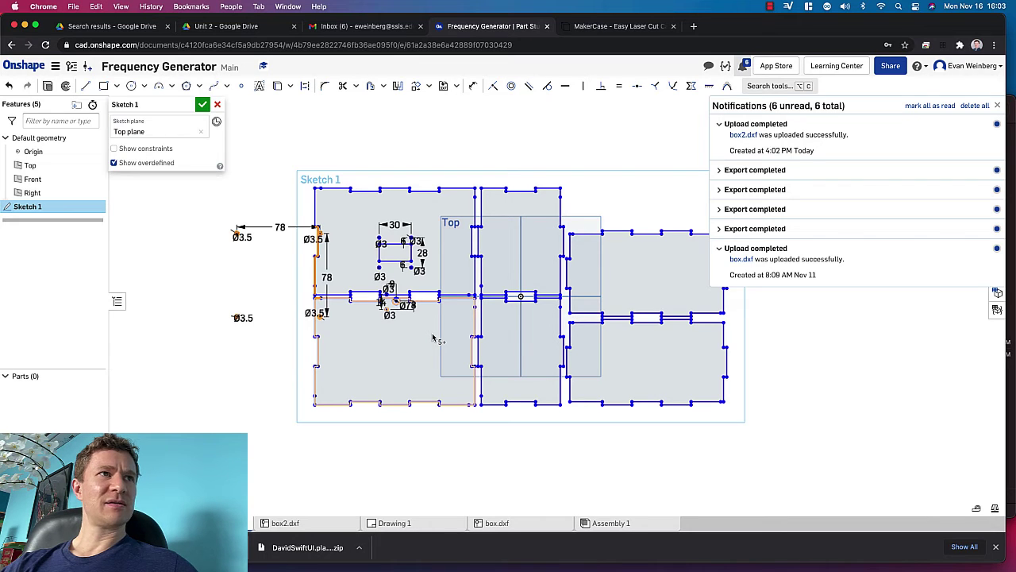
key(super+z)
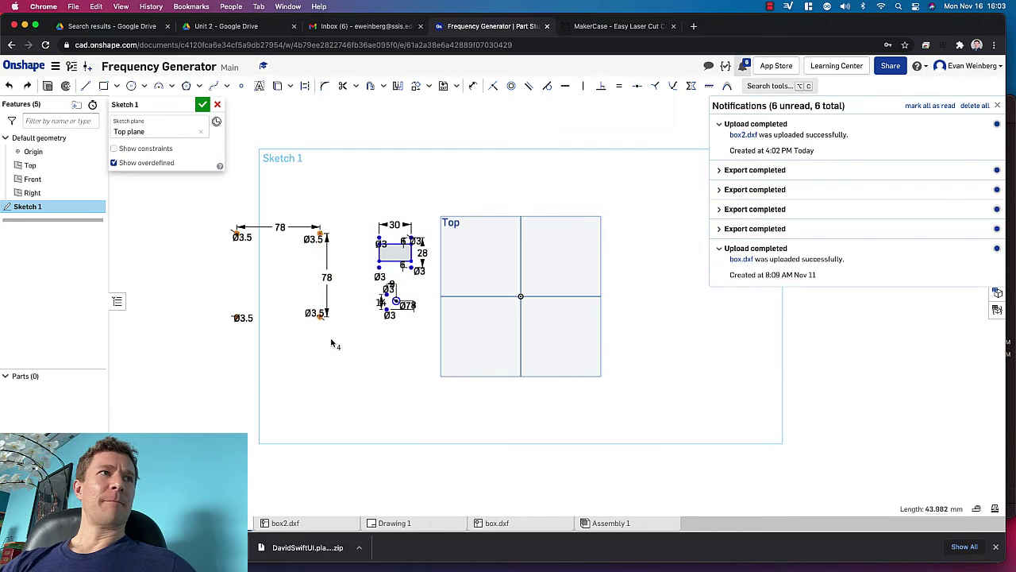
- Select all the existing holes and the rectangular cutout and move them with Transform below and to the left of the Top plane
drag(205, 198, 436, 344)
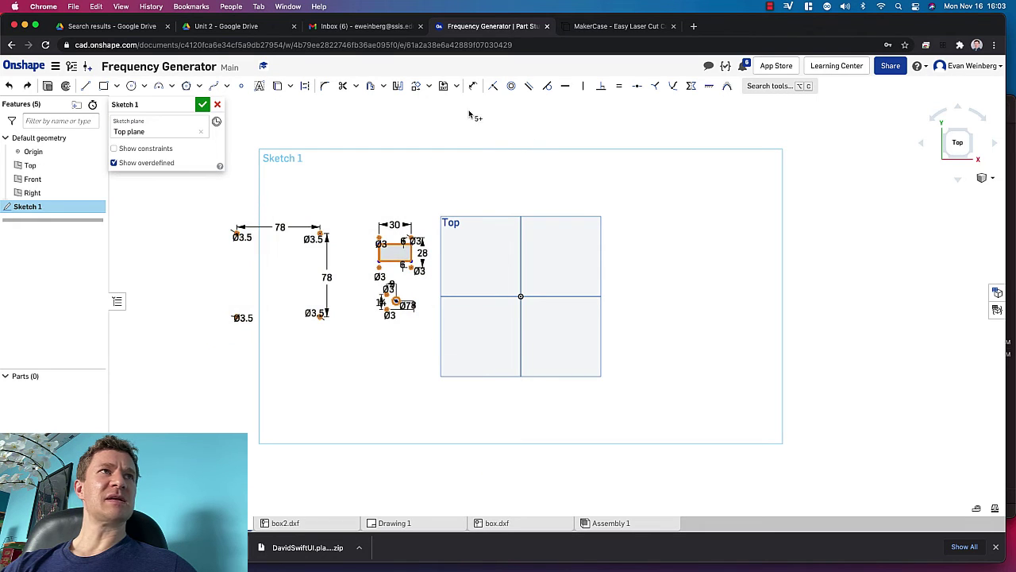
click(415, 86)
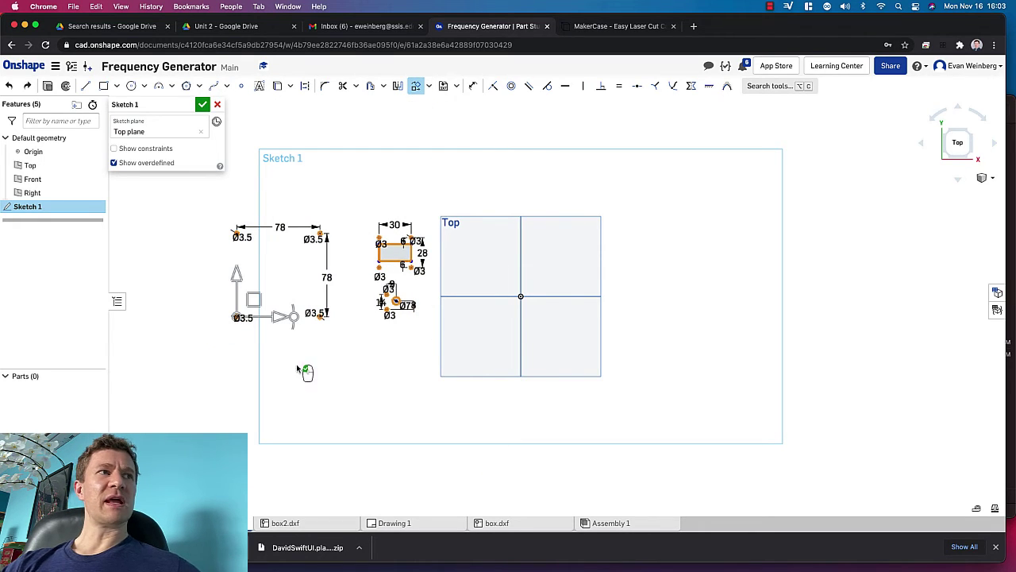
mouse_move(257, 304)
mouse_down()
mouse_move(119, 503)
mouse_move(149, 476)
mouse_move(131, 486)
mouse_up()
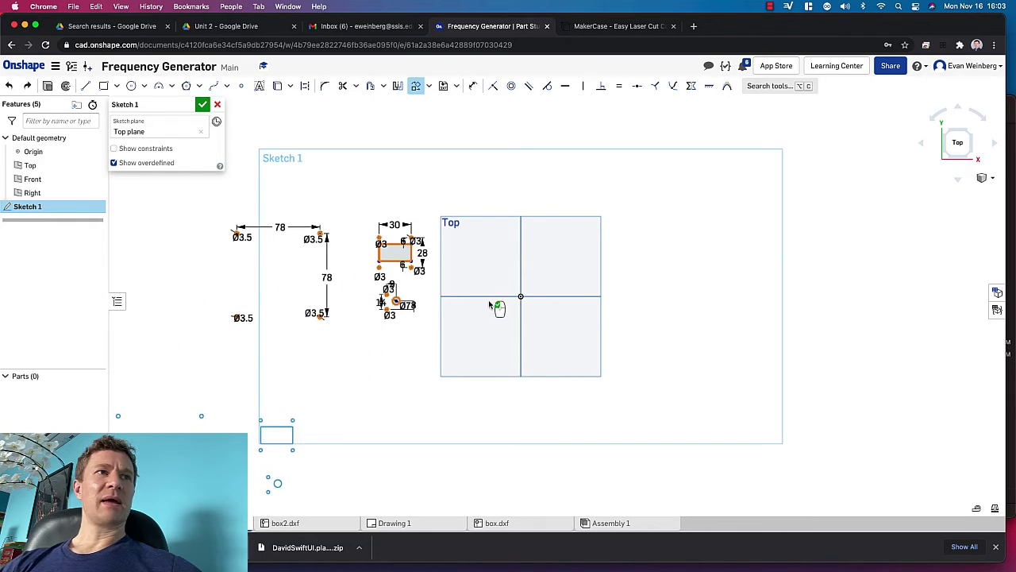
click(355, 441)
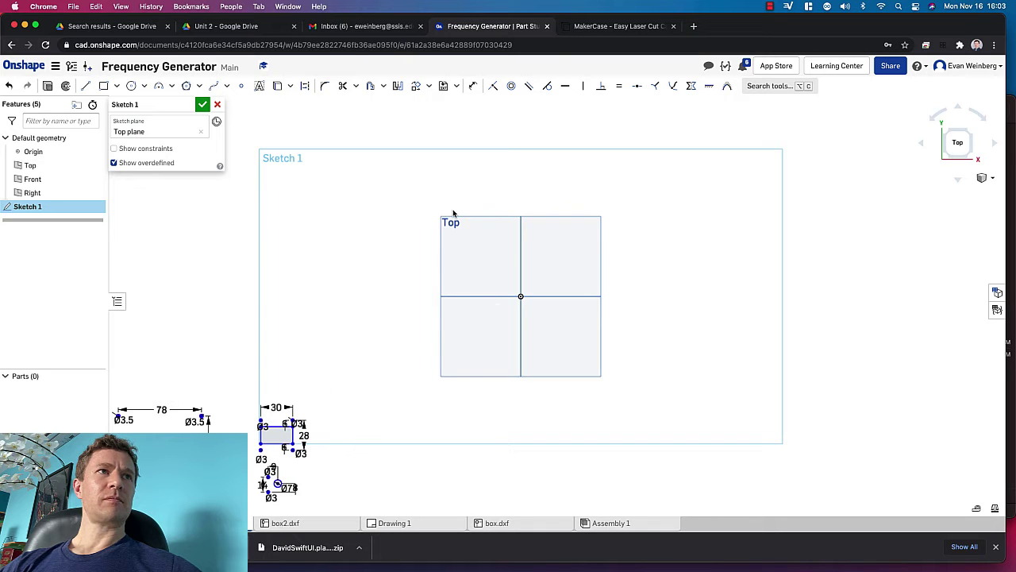
- Try to insert box2.dxf into the sketch with the units left at Inch, and undo the insertion
click(457, 86)
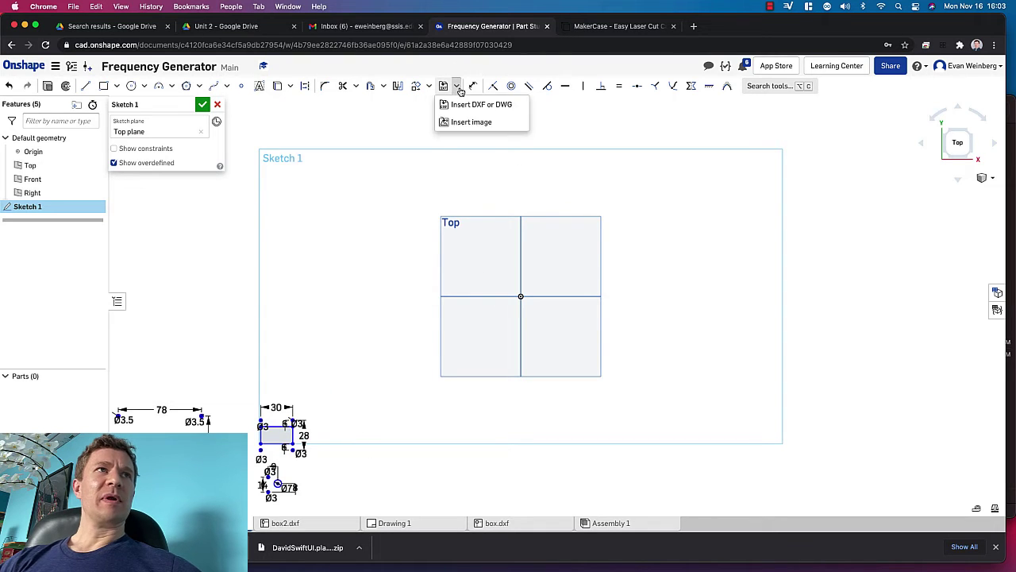
click(467, 104)
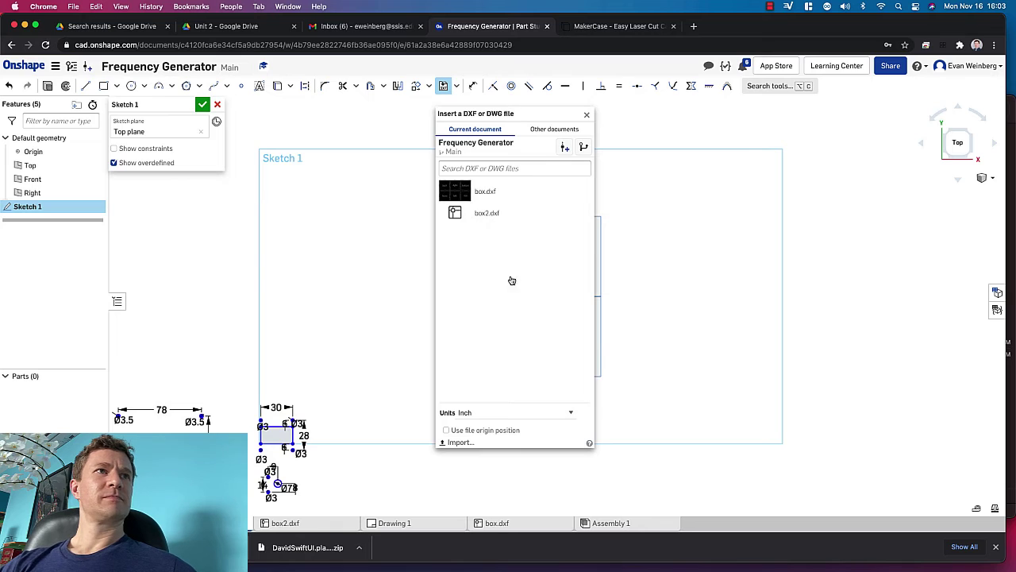
click(494, 211)
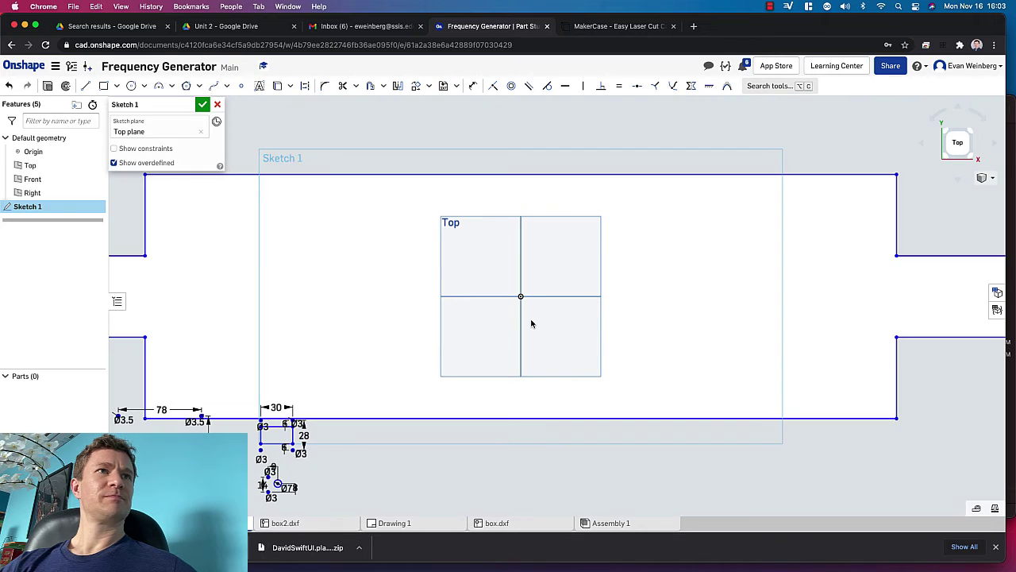
key(super+z)
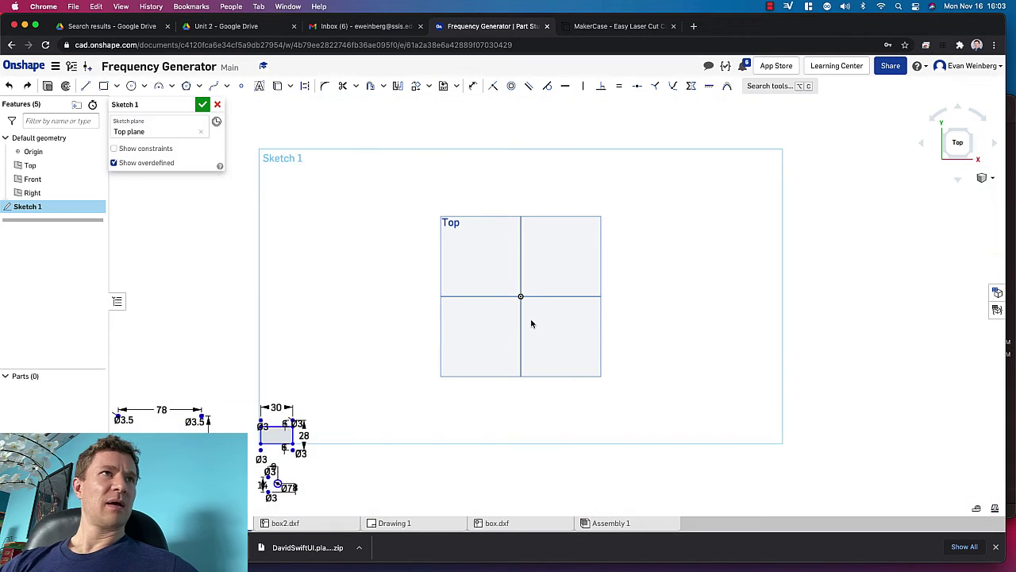
- Insert the box2.dxf panels into the cleared sketch area with the units set to Millimeter
click(457, 86)
click(459, 102)
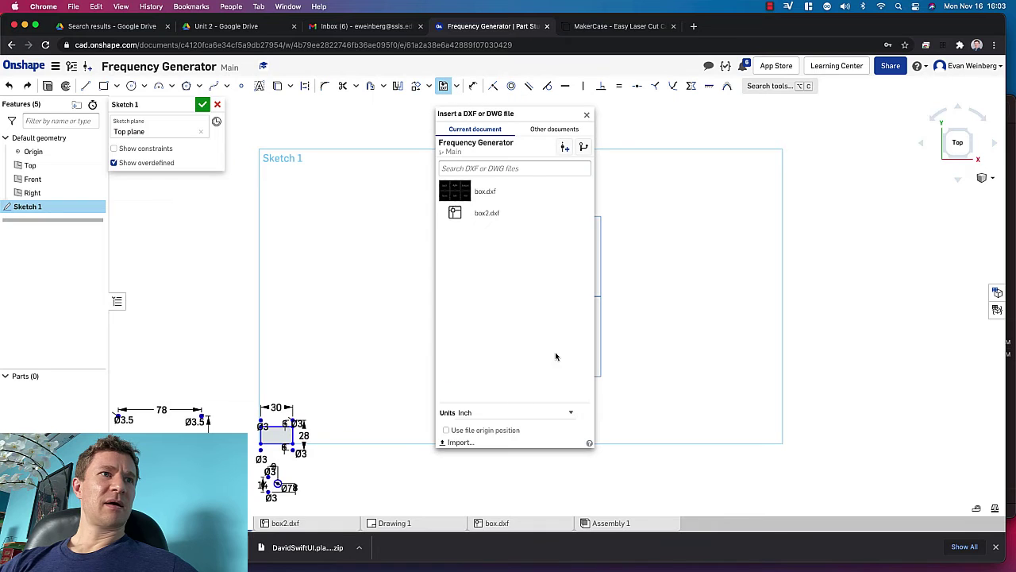
click(487, 413)
click(483, 436)
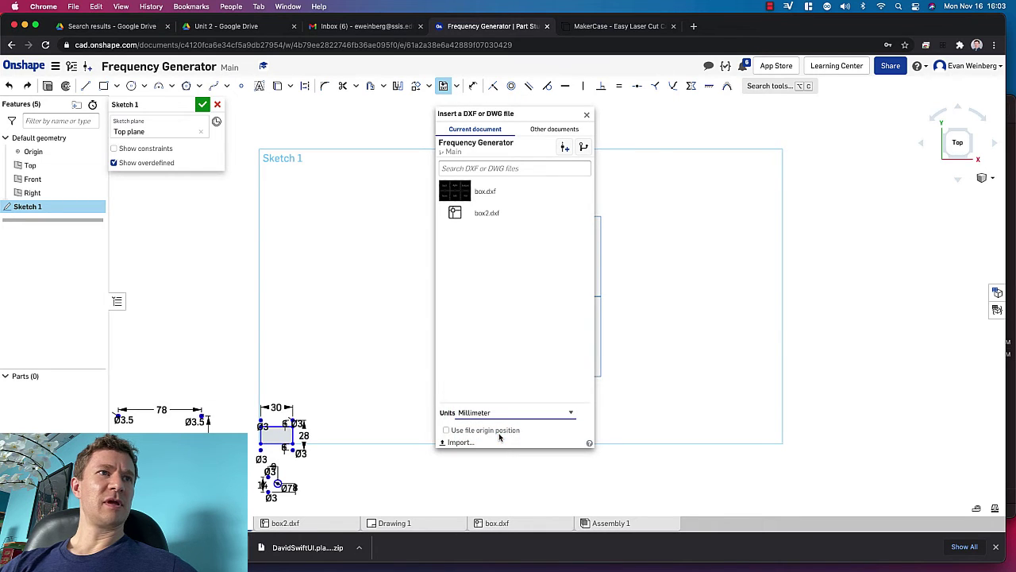
click(487, 215)
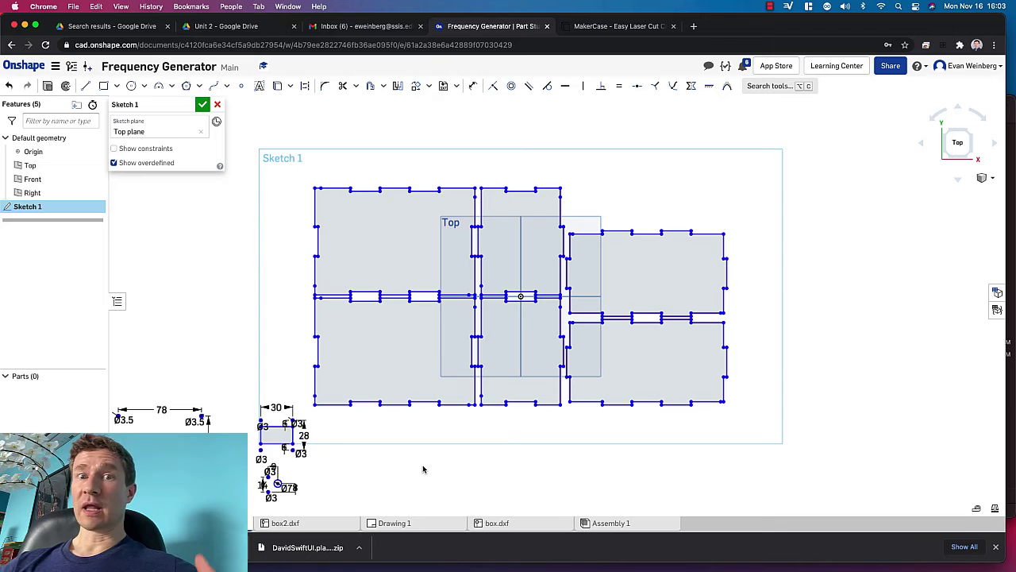
- Check the MakerCase panel labels and move the 30 mm wide rectangular cutout with its four 3 mm holes onto the top panel using Transform
click(597, 26)
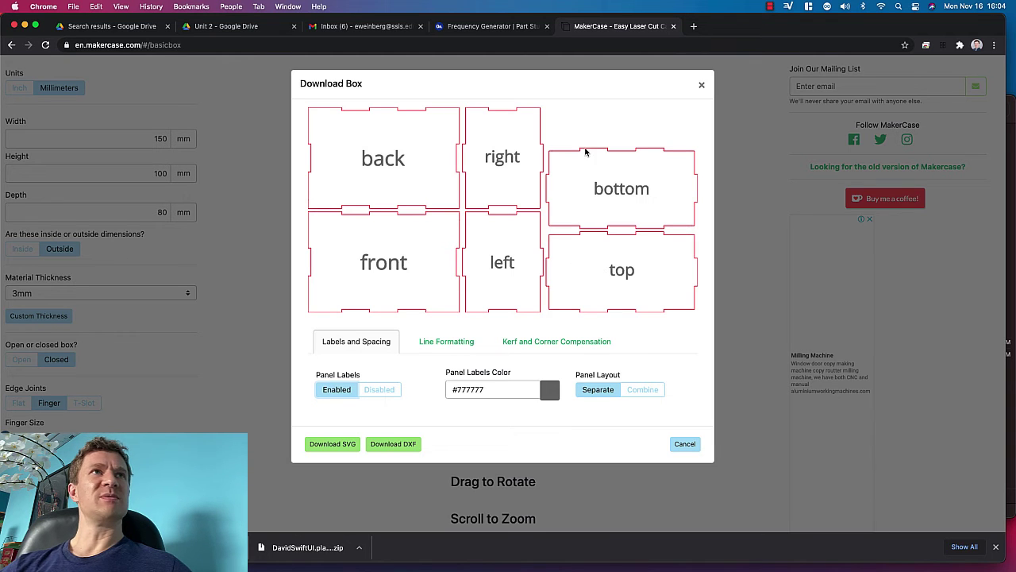
click(467, 26)
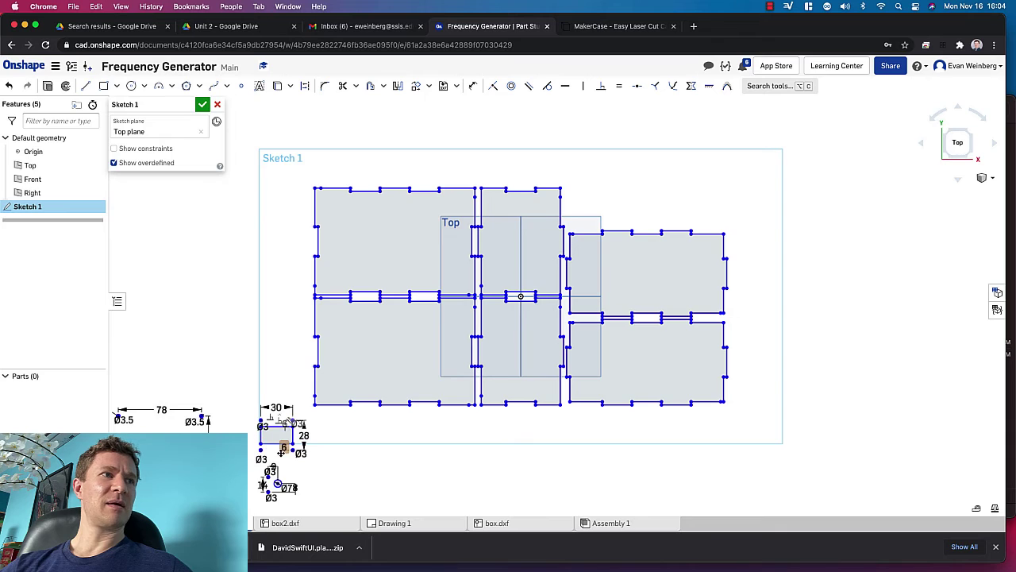
scroll(280, 453, up, 5)
drag(179, 320, 389, 488)
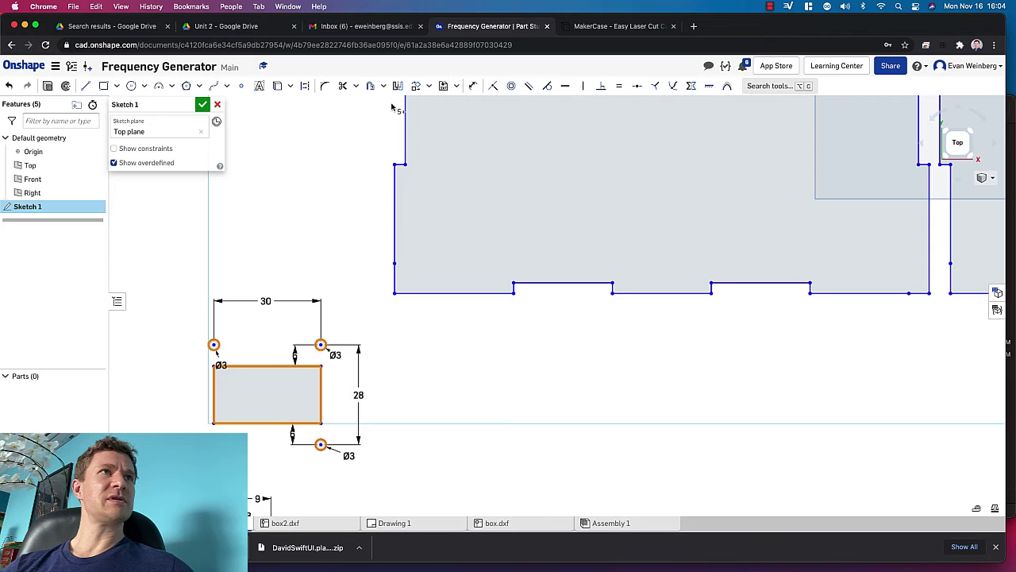
click(428, 85)
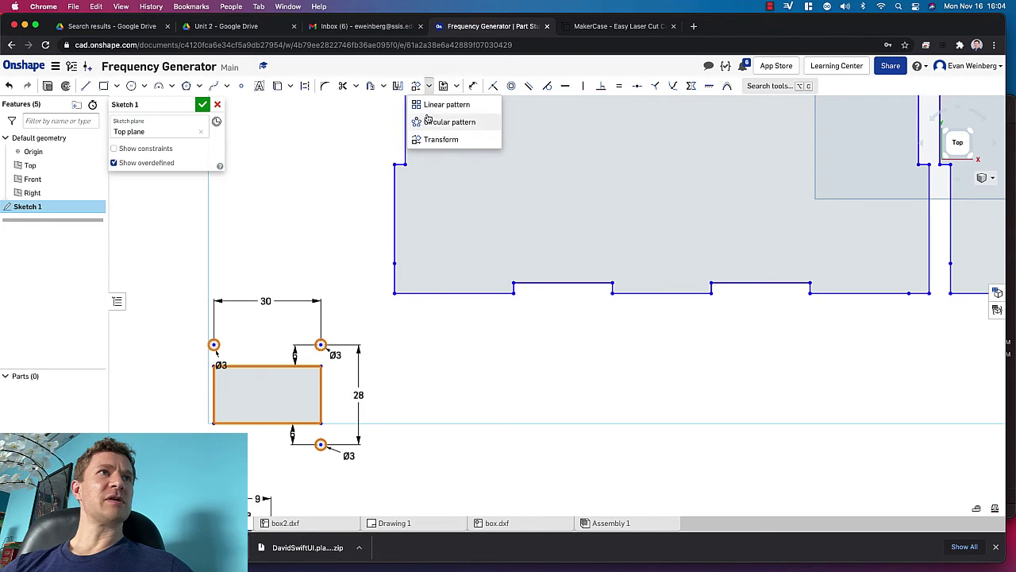
click(433, 140)
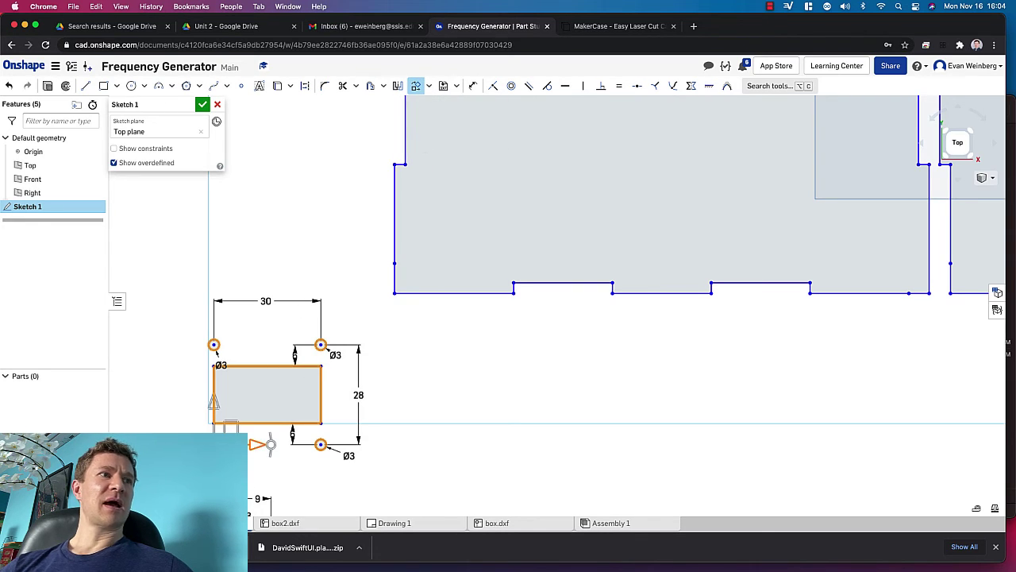
drag(230, 426, 844, 425)
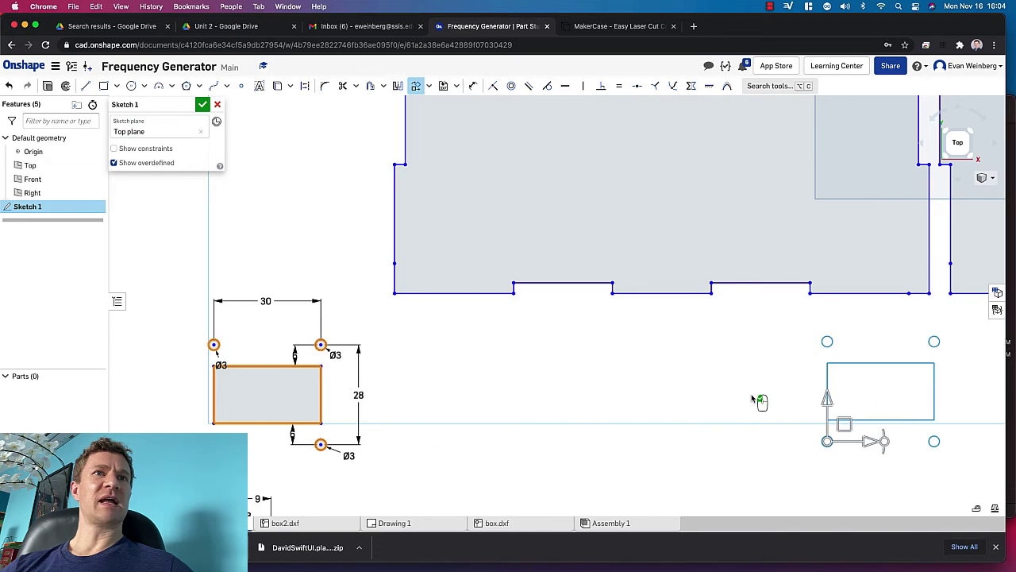
scroll(755, 400, down, 10)
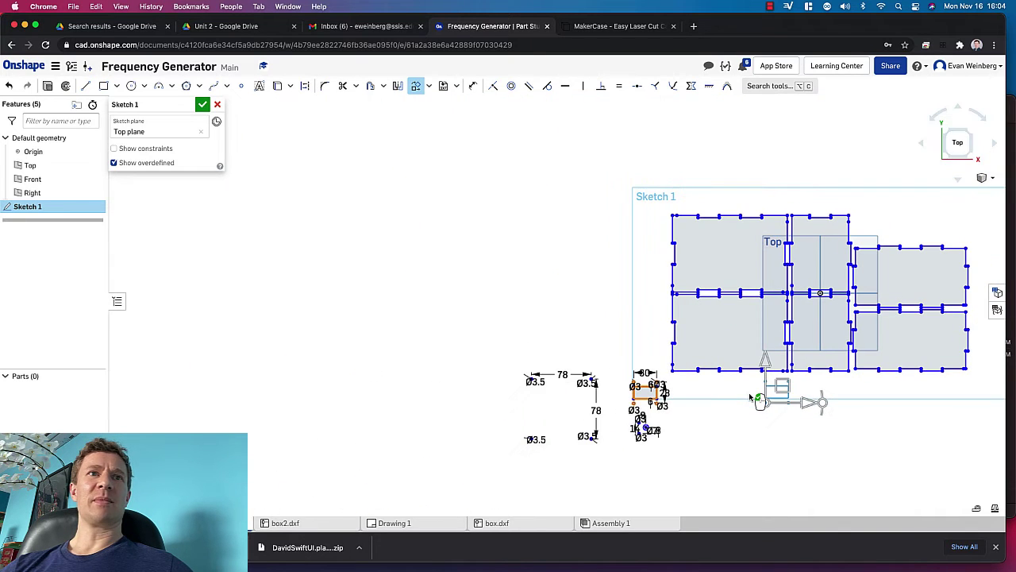
mouse_move(787, 386)
mouse_down()
mouse_move(838, 365)
mouse_move(896, 293)
mouse_move(923, 278)
mouse_move(889, 272)
mouse_up()
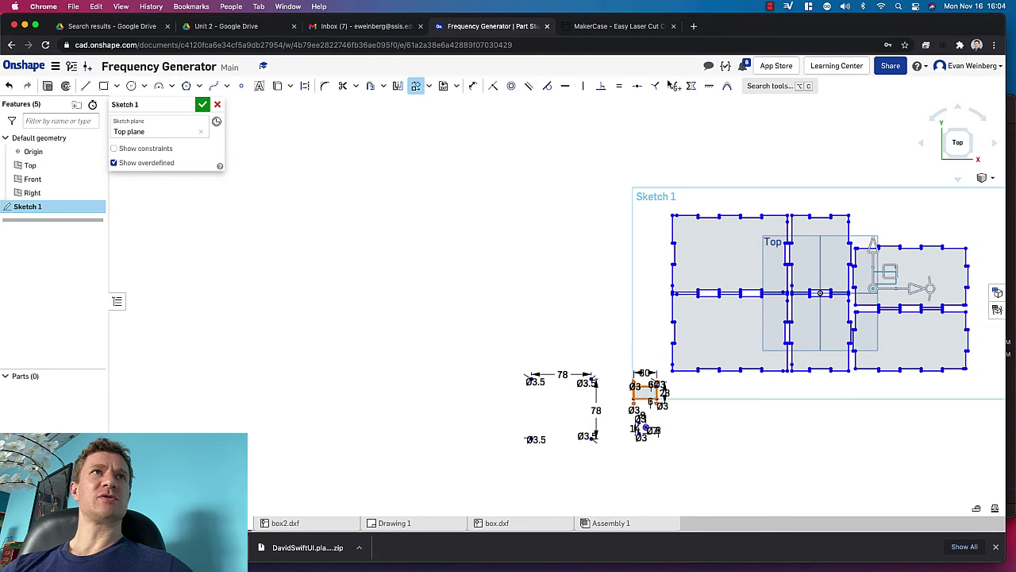
click(626, 26)
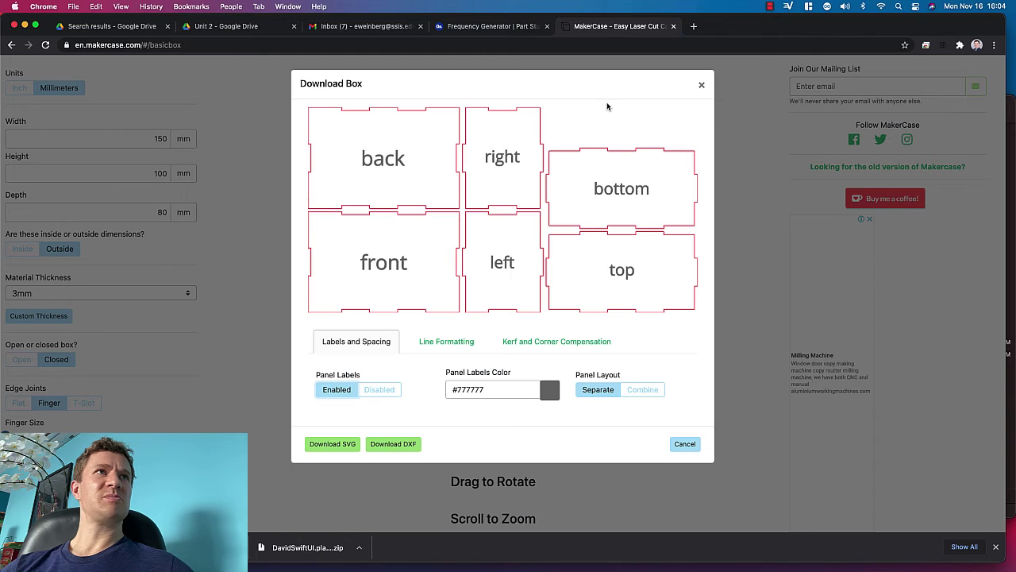
click(457, 30)
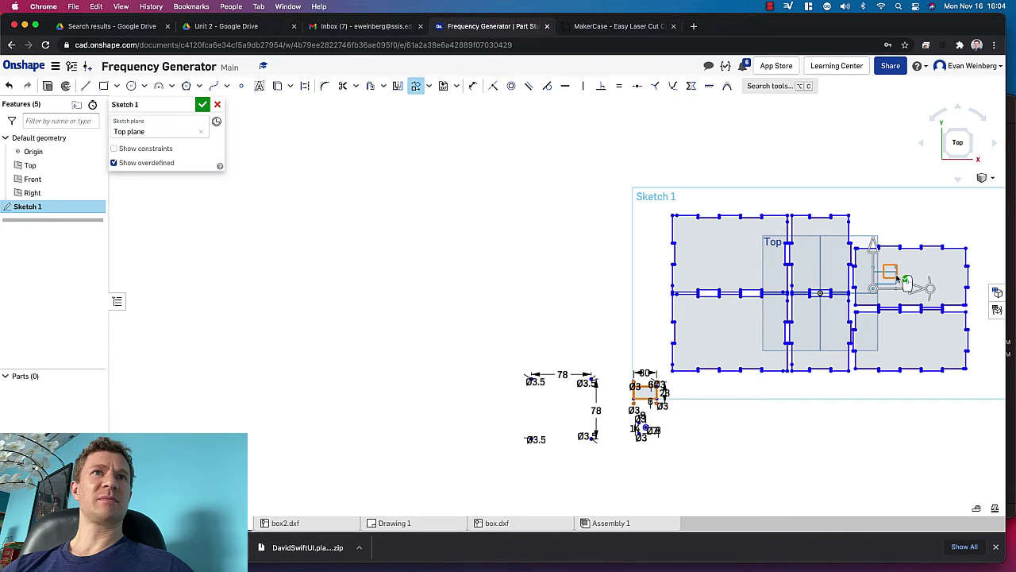
mouse_move(894, 277)
mouse_down()
mouse_move(889, 345)
mouse_move(889, 335)
mouse_up()
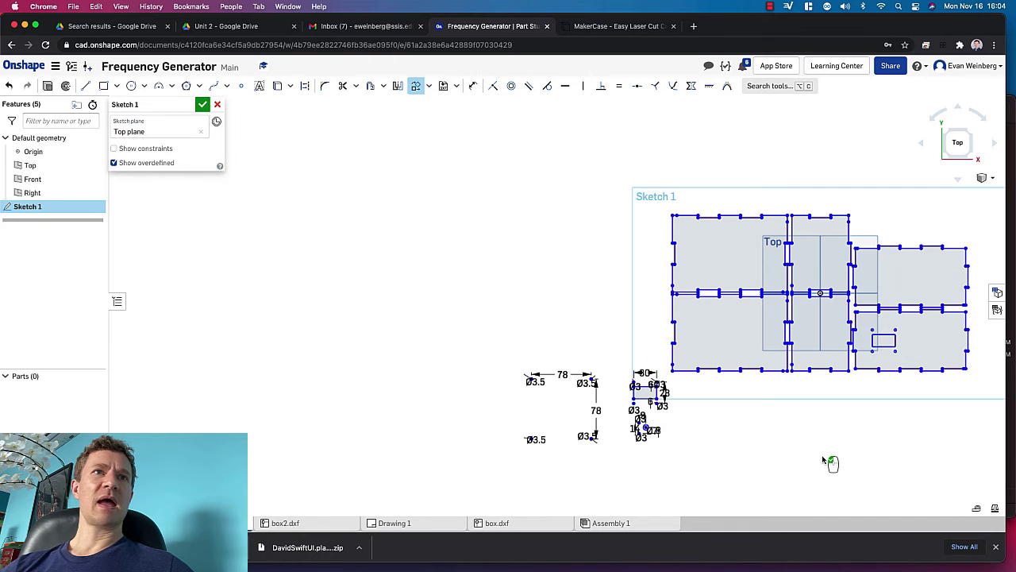
- Move the 7 mm hole and its two 3 mm holes with Transform onto the top panel, to the right of the rectangular cutout
scroll(640, 420, up, 2)
scroll(640, 421, up, 4)
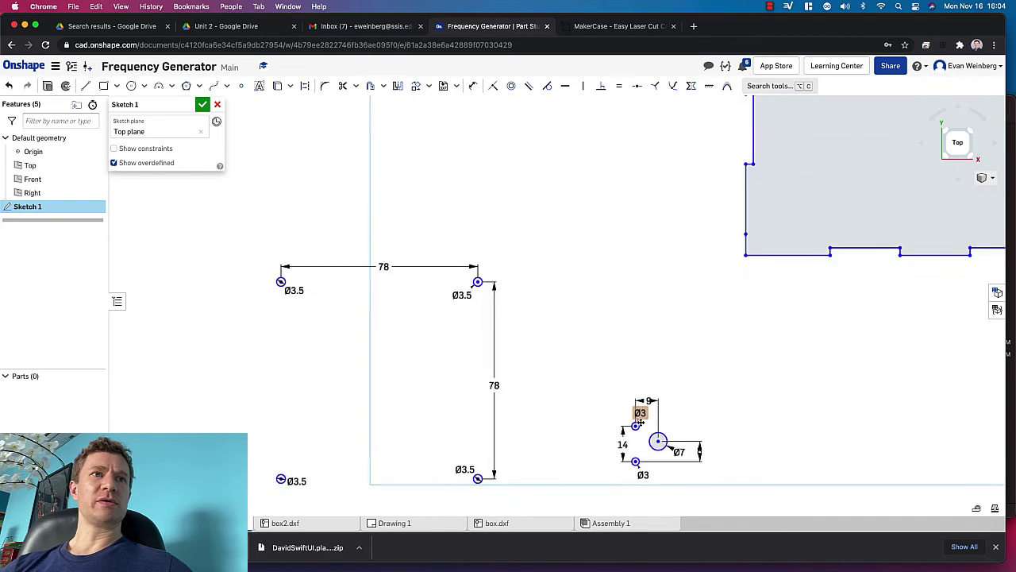
mouse_move(588, 374)
mouse_down()
mouse_move(727, 512)
mouse_move(735, 503)
mouse_up()
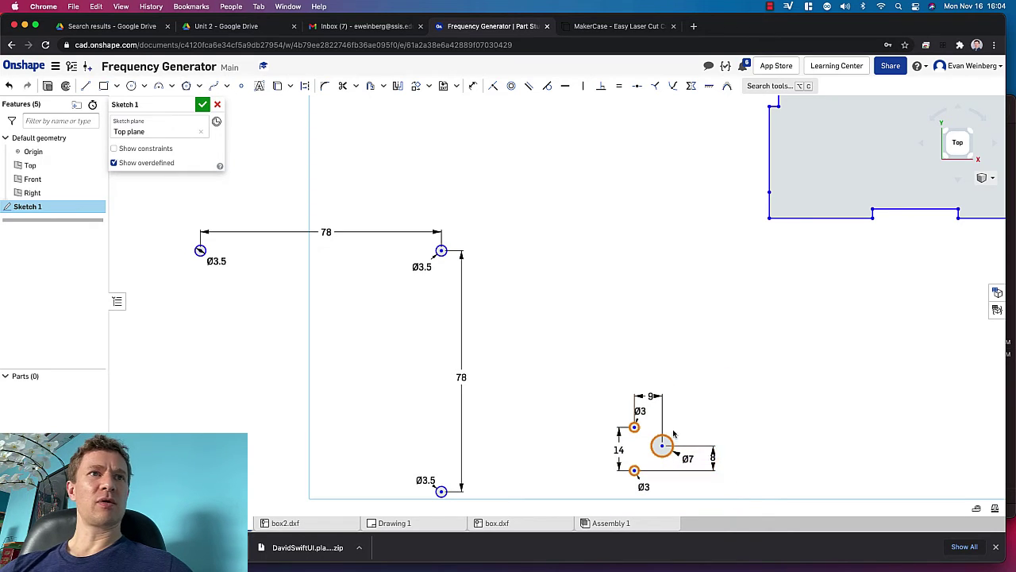
click(414, 87)
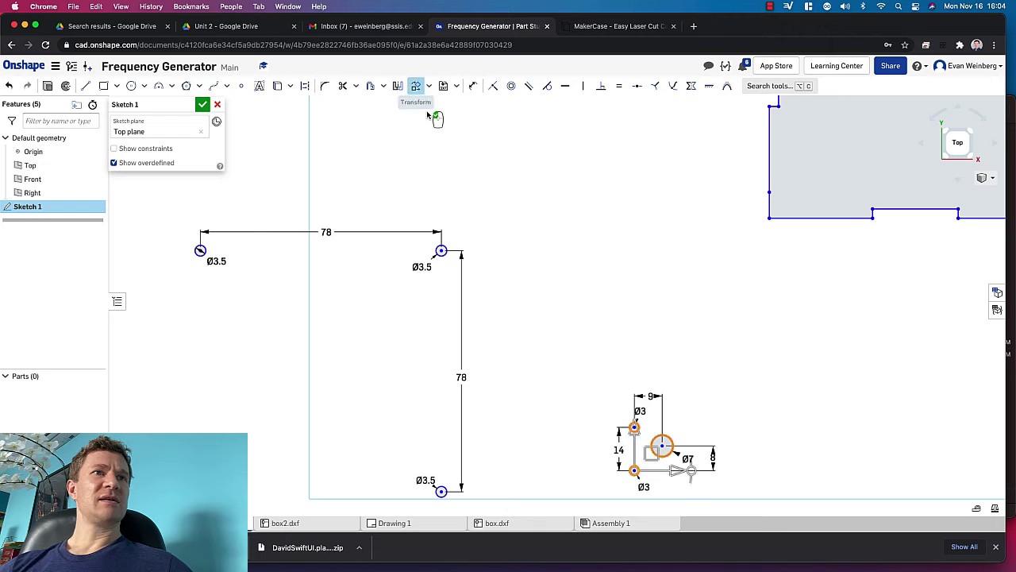
drag(650, 461, 884, 324)
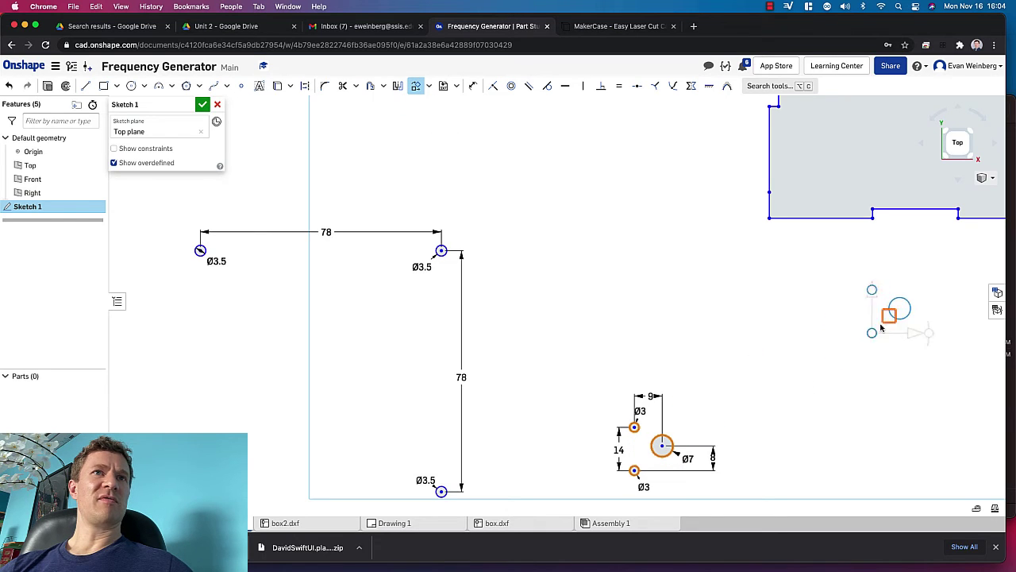
scroll(894, 314, down, 5)
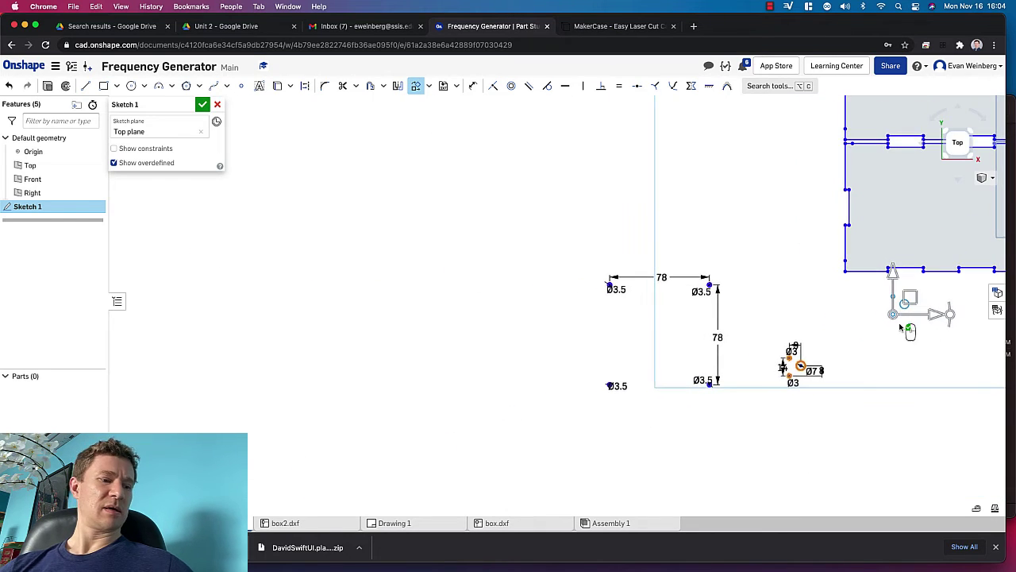
middle_drag(903, 345, 516, 373)
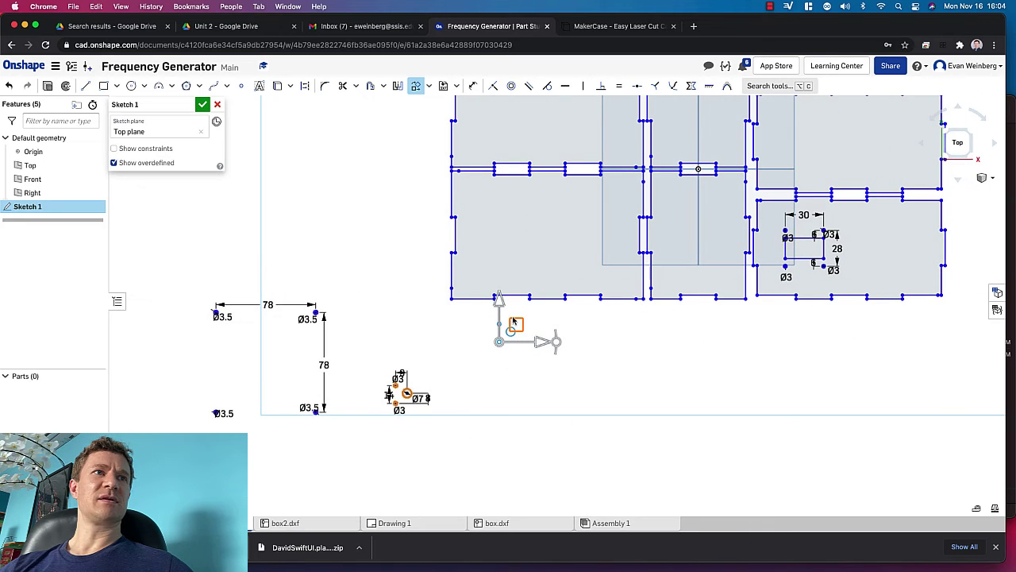
mouse_move(517, 326)
mouse_down()
mouse_move(710, 308)
mouse_move(903, 234)
mouse_move(884, 238)
mouse_up()
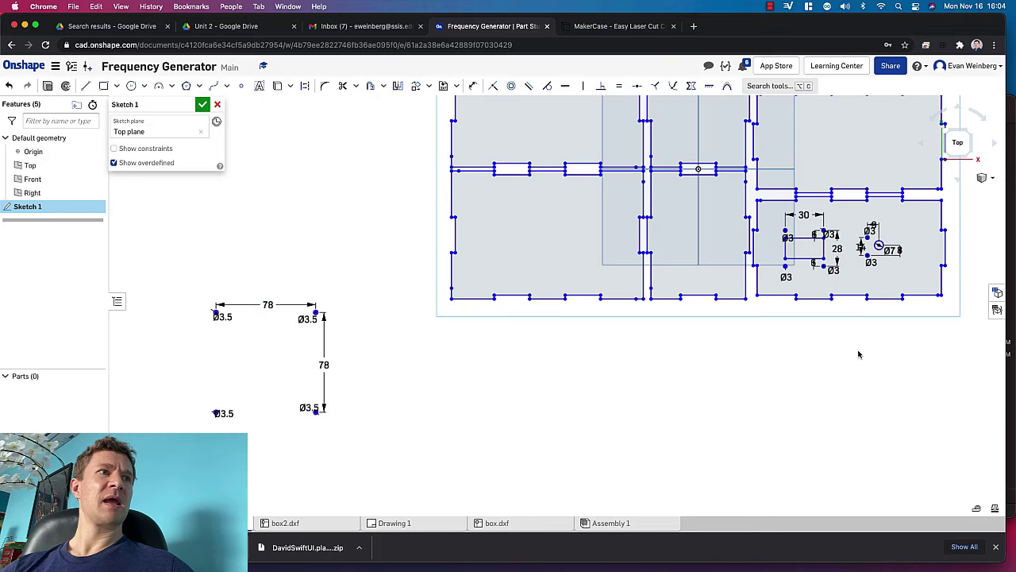
- Move the four 3.5 mm holes of the 78 mm square pattern with Transform onto the front panel
drag(198, 290, 358, 448)
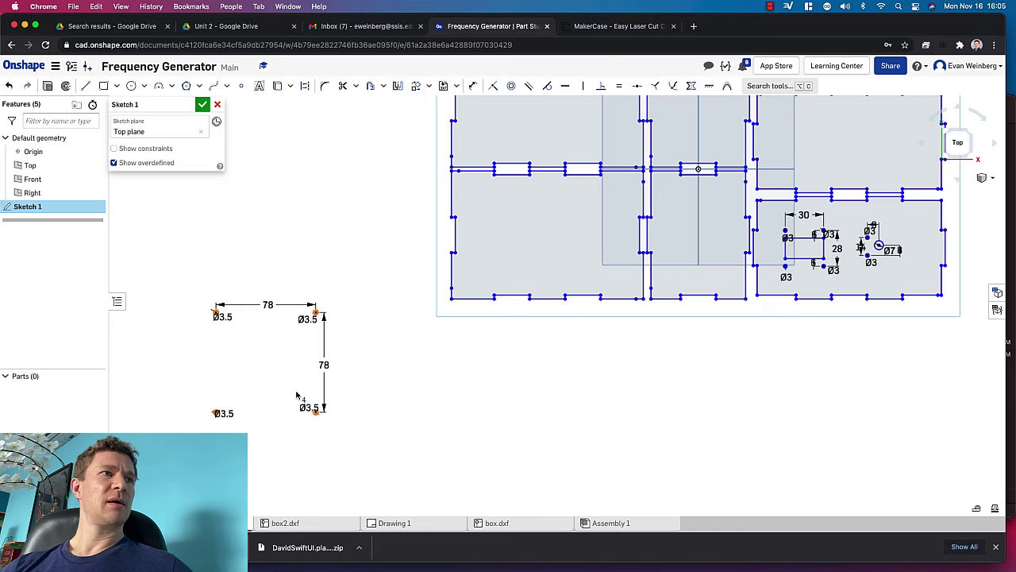
click(416, 86)
drag(233, 396, 514, 270)
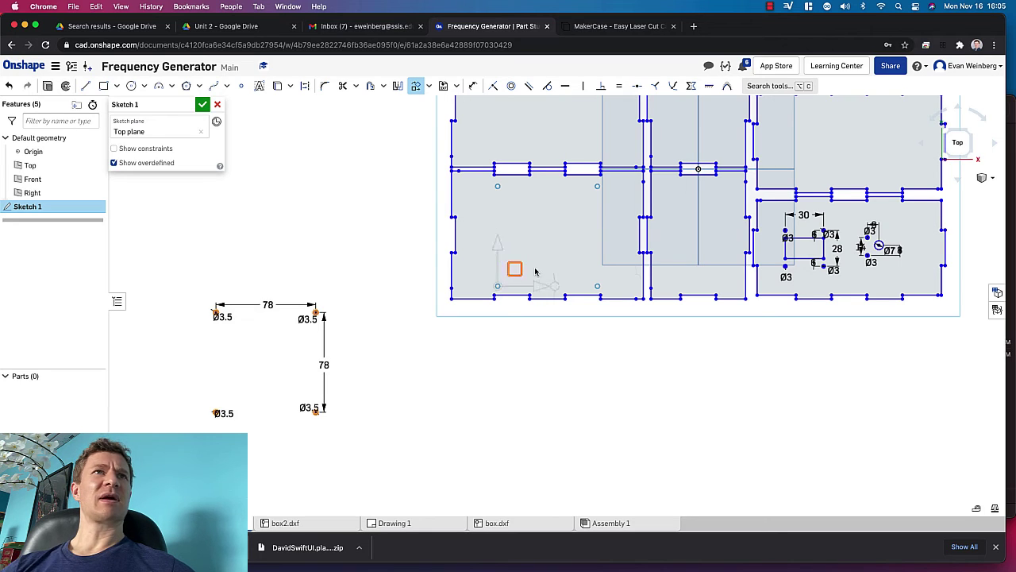
mouse_move(514, 271)
mouse_down()
mouse_move(885, 181)
mouse_move(817, 167)
mouse_move(516, 273)
mouse_up()
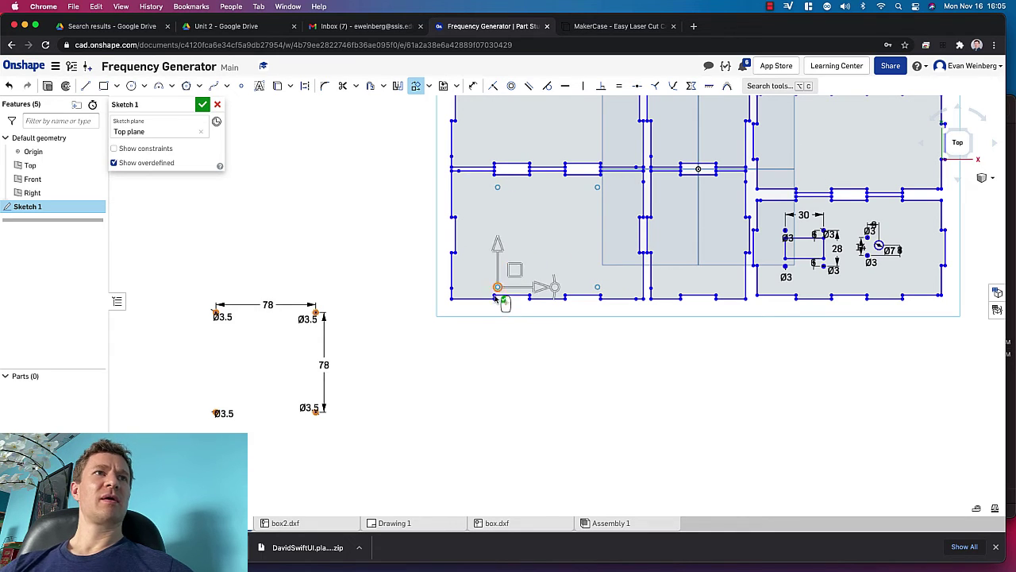
click(584, 451)
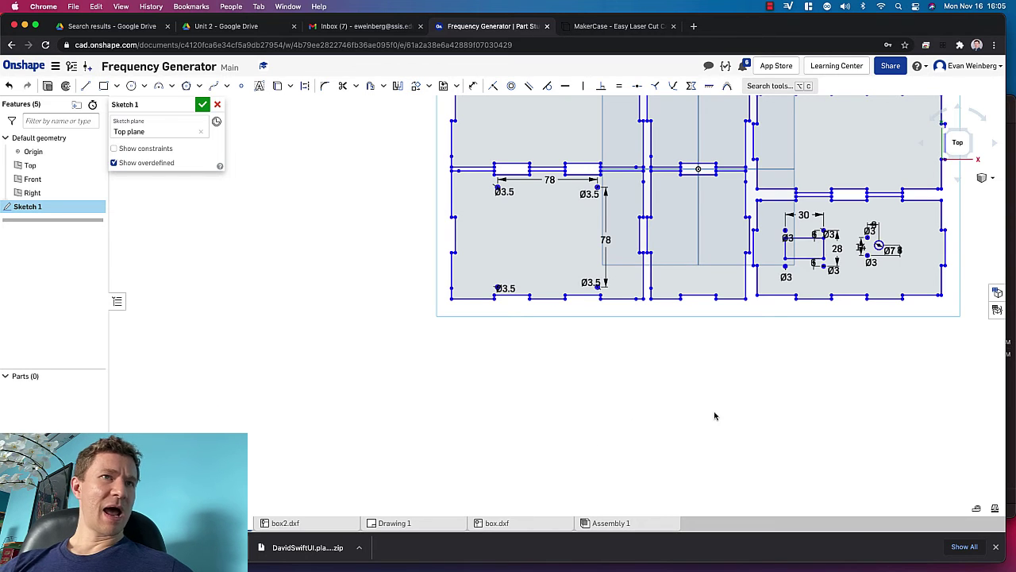
- Examine the MakerCase panel labels and the 3D box preview from several sides to see how the panels fit together
mouse_move(715, 416)
middle_down()
mouse_move(604, 416)
mouse_move(551, 454)
mouse_move(552, 489)
middle_up()
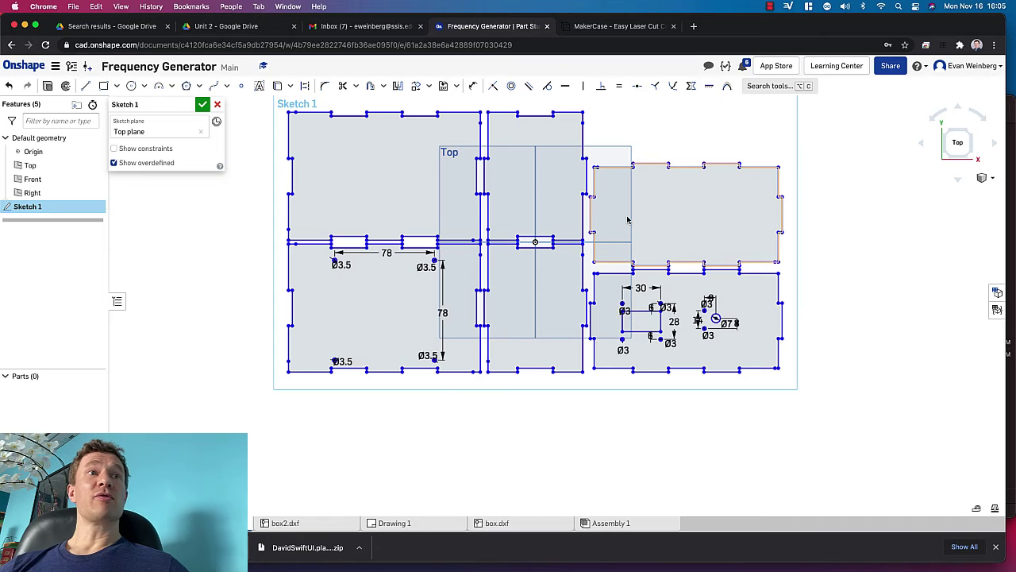
click(635, 26)
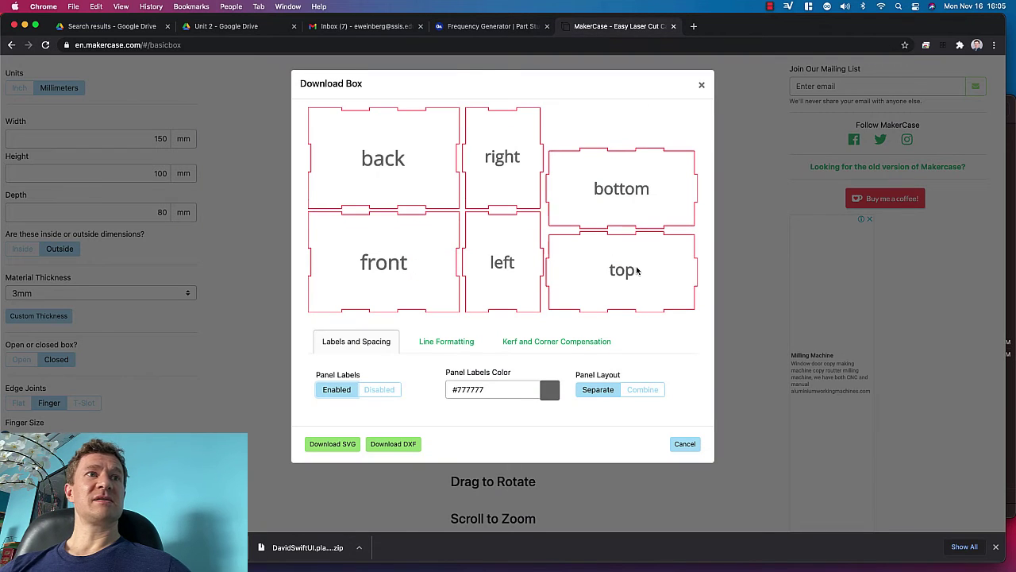
click(702, 85)
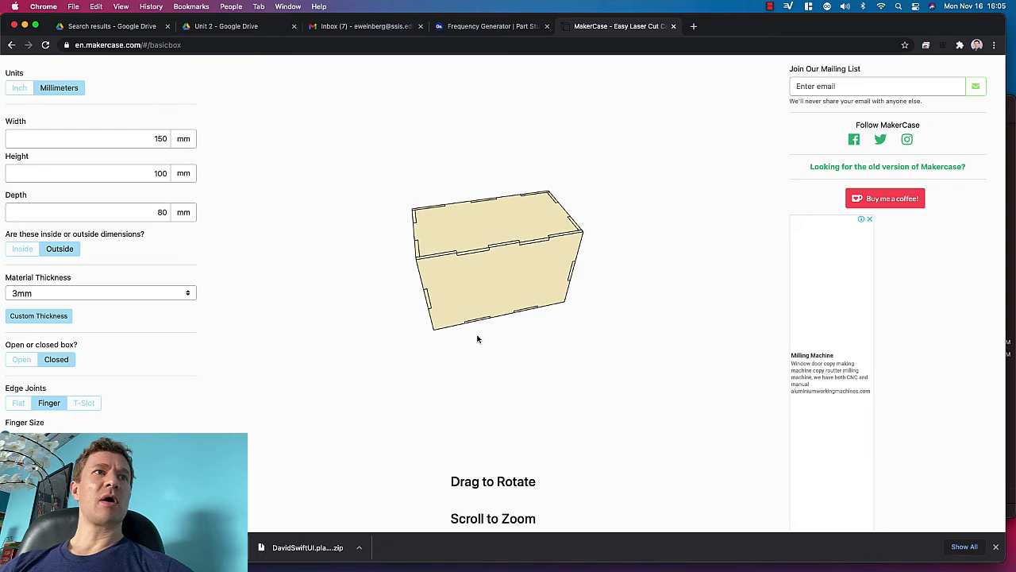
drag(477, 339, 632, 316)
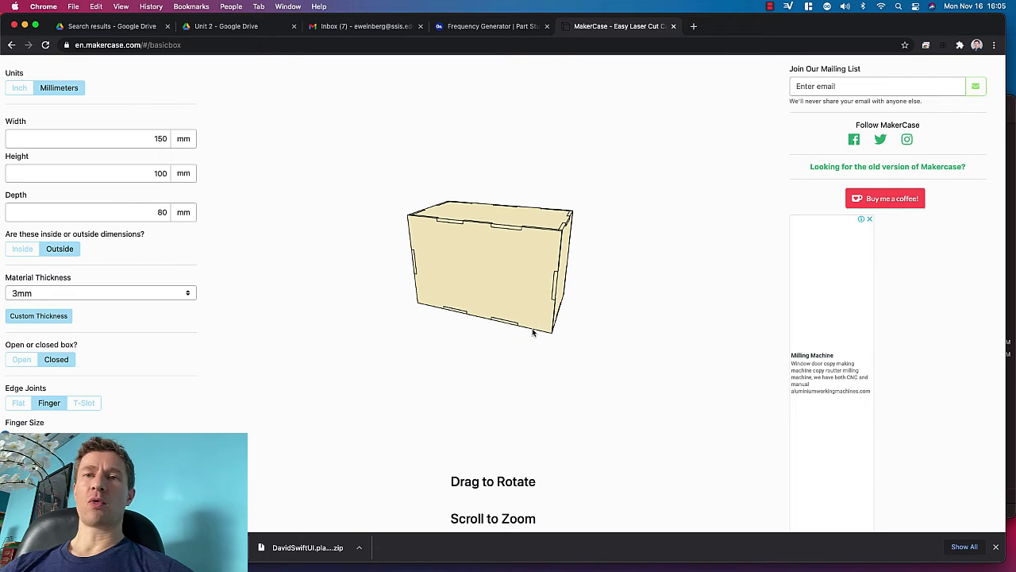
drag(569, 292, 352, 284)
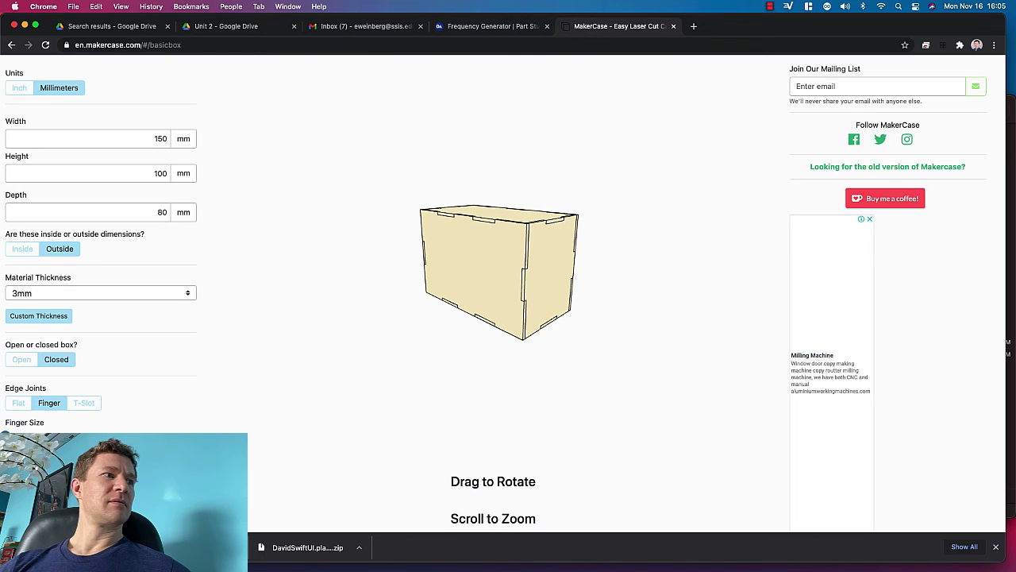
click(49, 488)
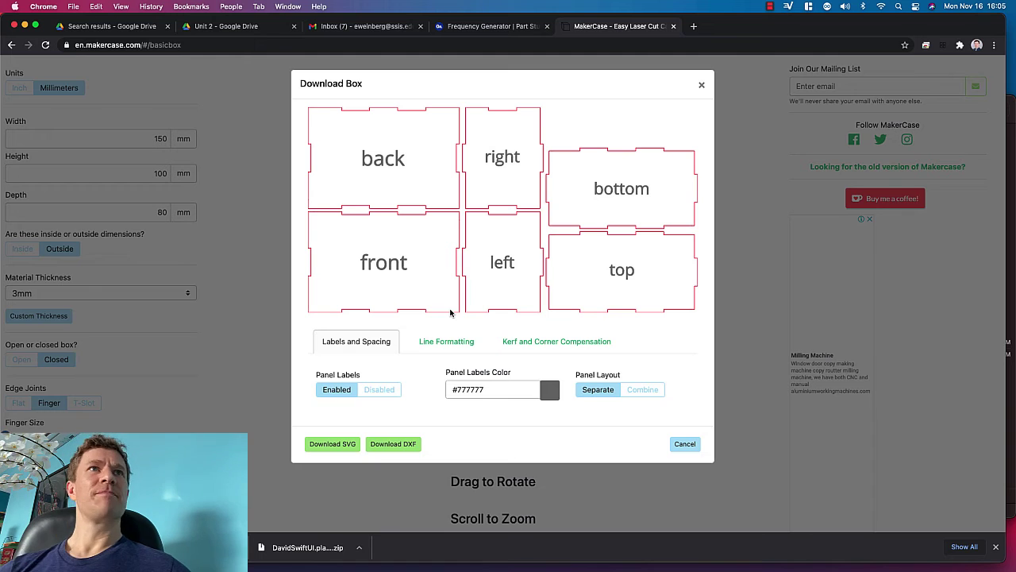
click(686, 444)
click(495, 25)
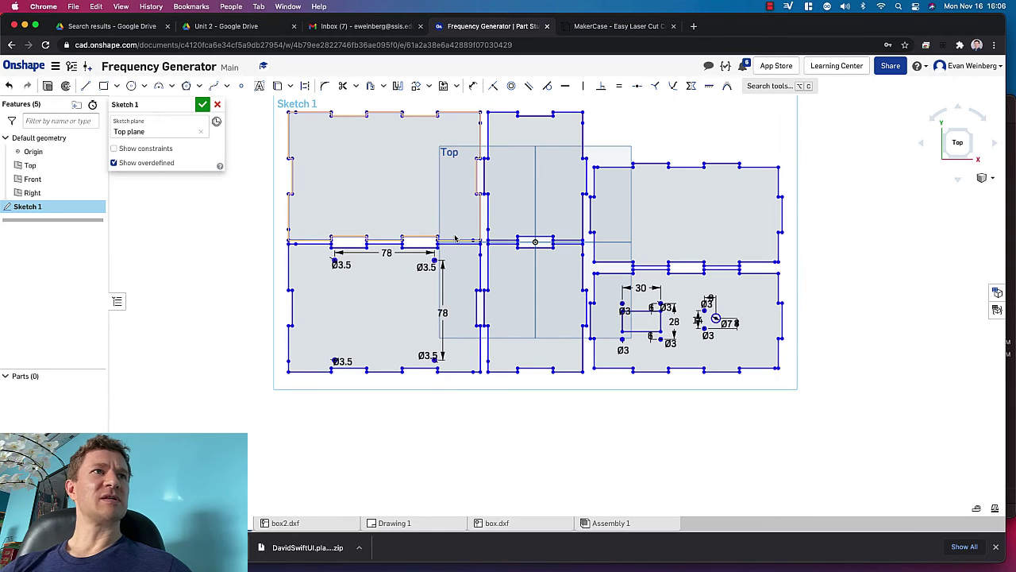
- Draw a corner rectangle about 19 mm wide and 17 mm high on the back panel's lower edge, near its lower-right corner
scroll(455, 237, up, 10)
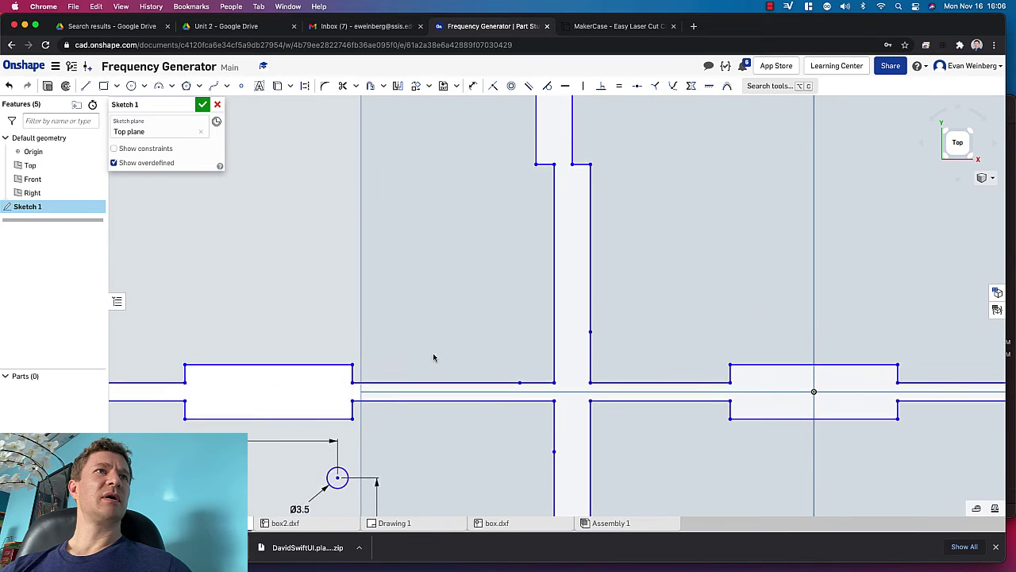
click(104, 86)
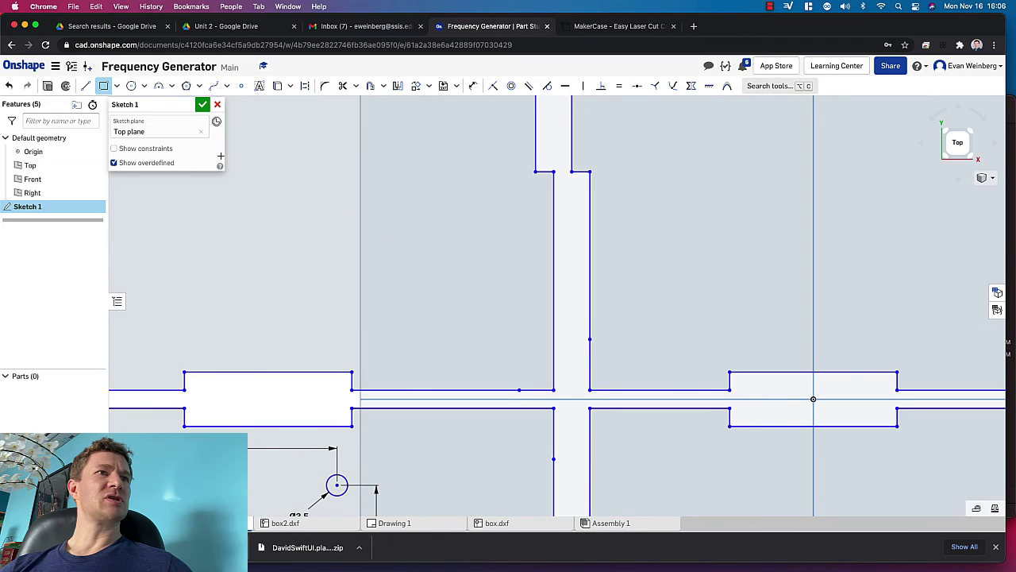
click(391, 389)
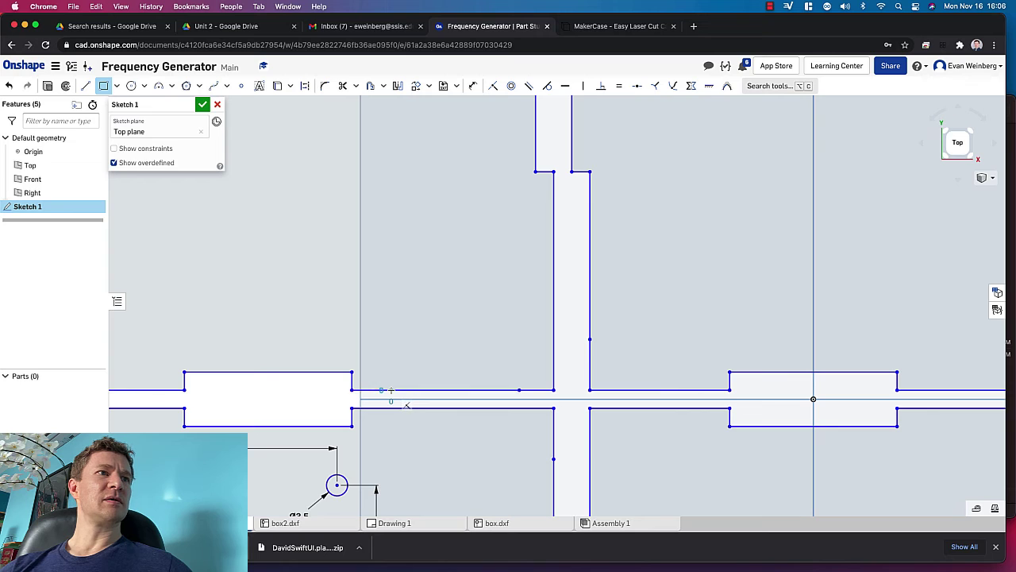
click(507, 287)
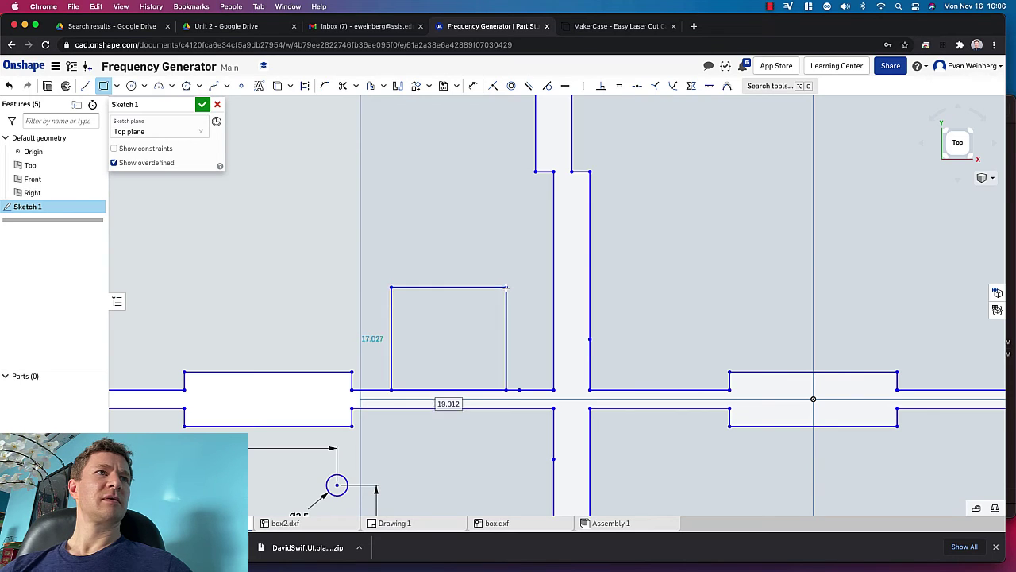
- Dimension the rectangle on the back panel's lower edge to 15 mm high and 15 mm wide
click(472, 86)
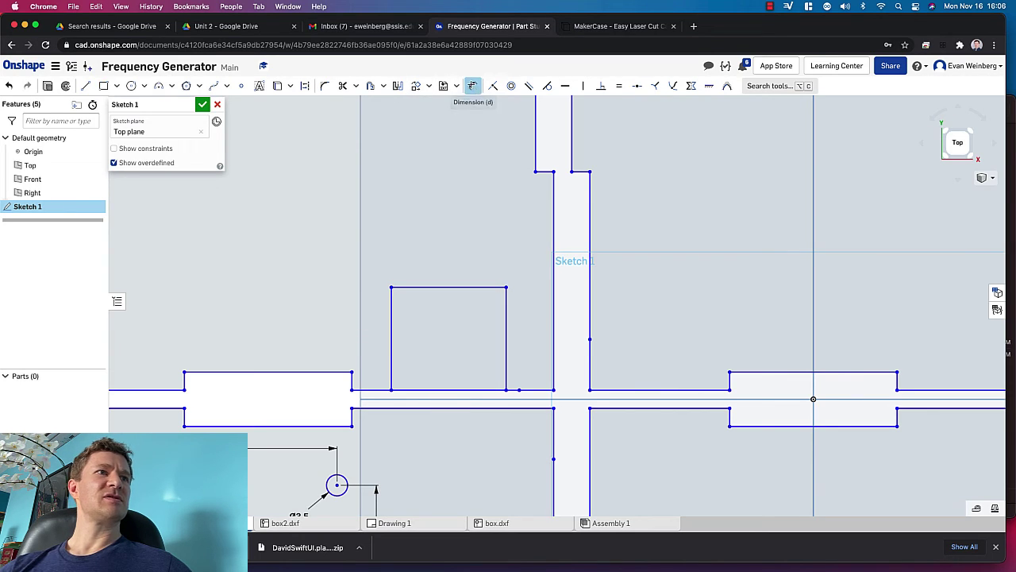
click(392, 343)
click(373, 337)
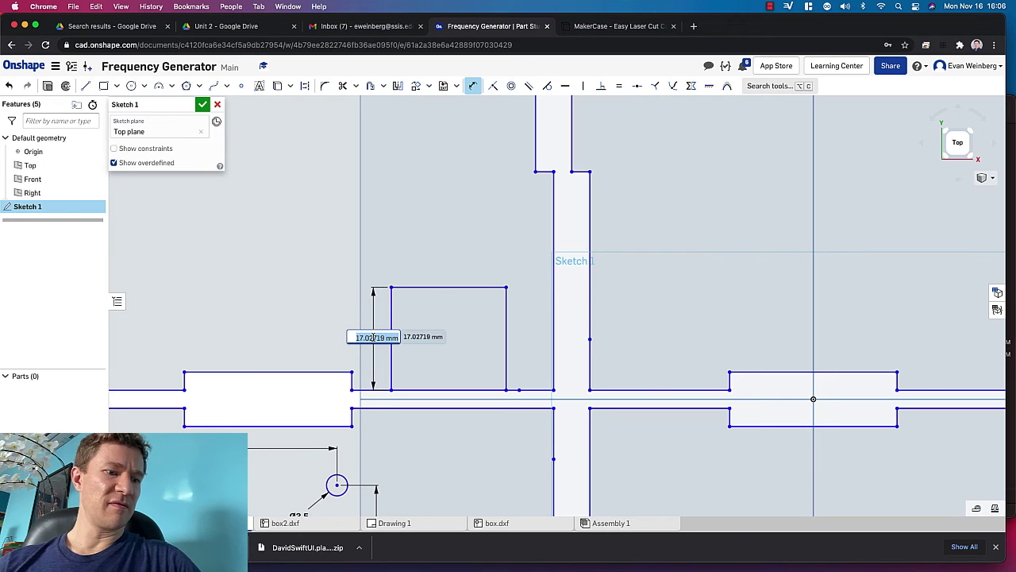
text(215)
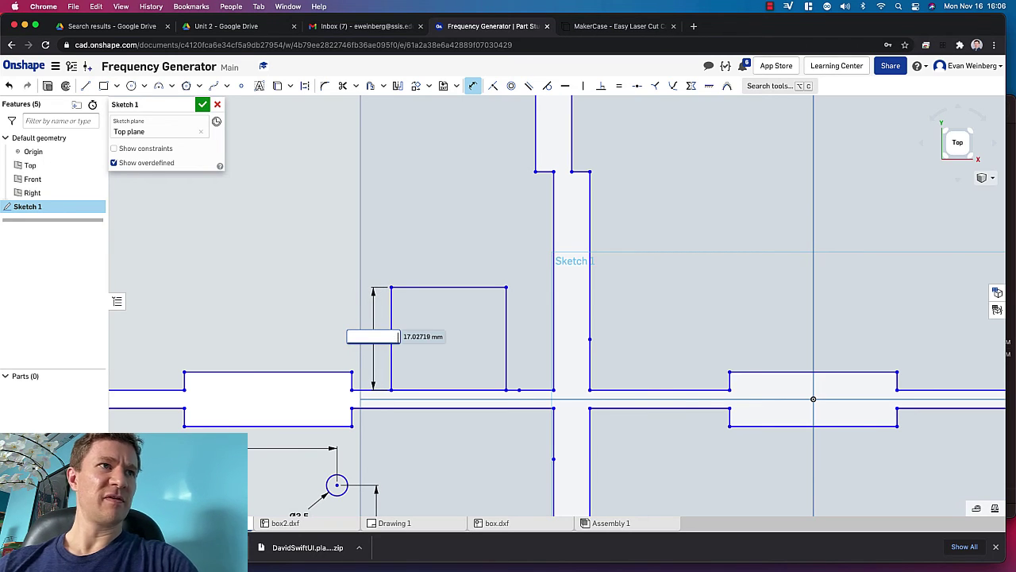
key(Escape)
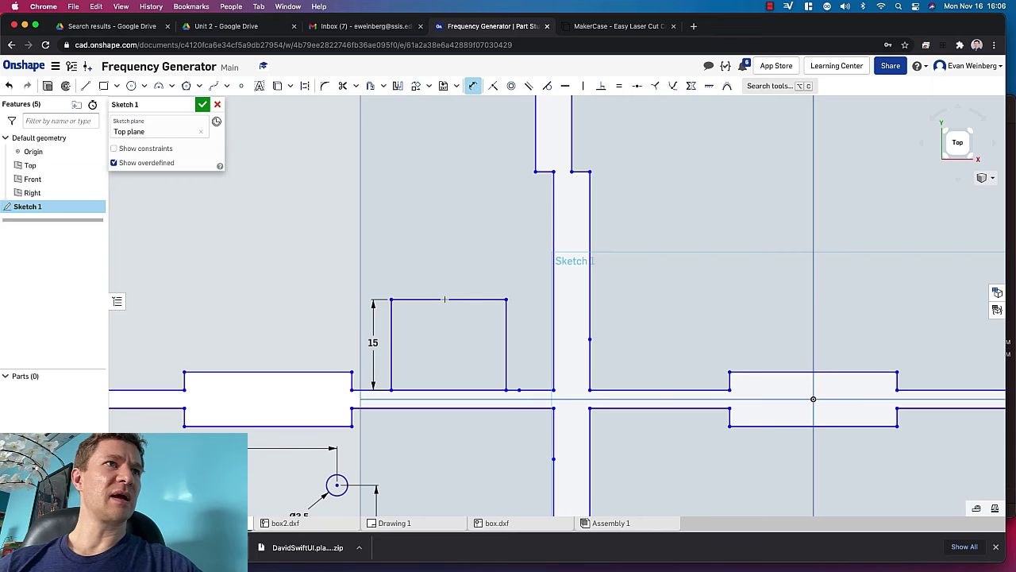
click(444, 300)
click(447, 267)
text(15)
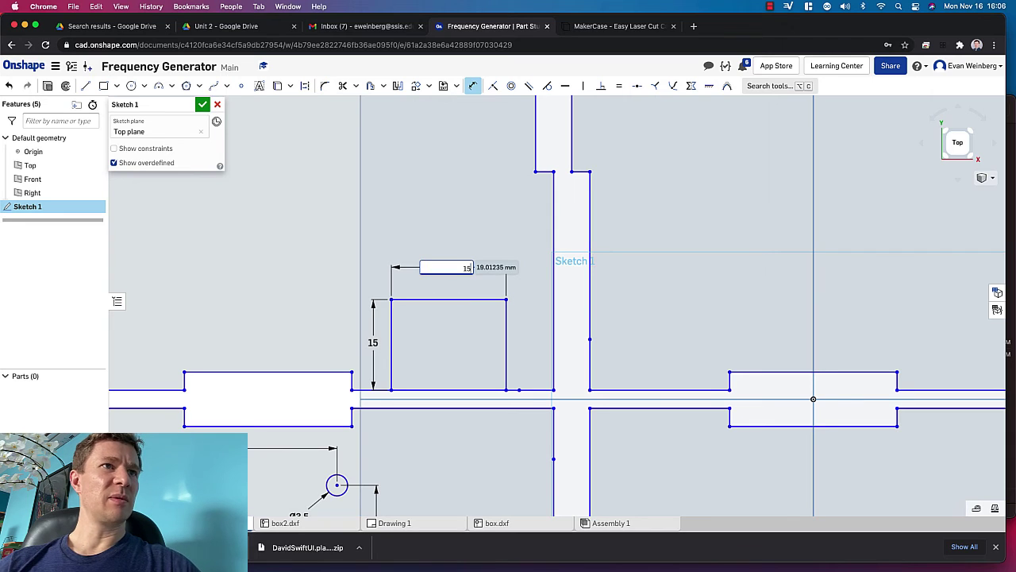
key(Return)
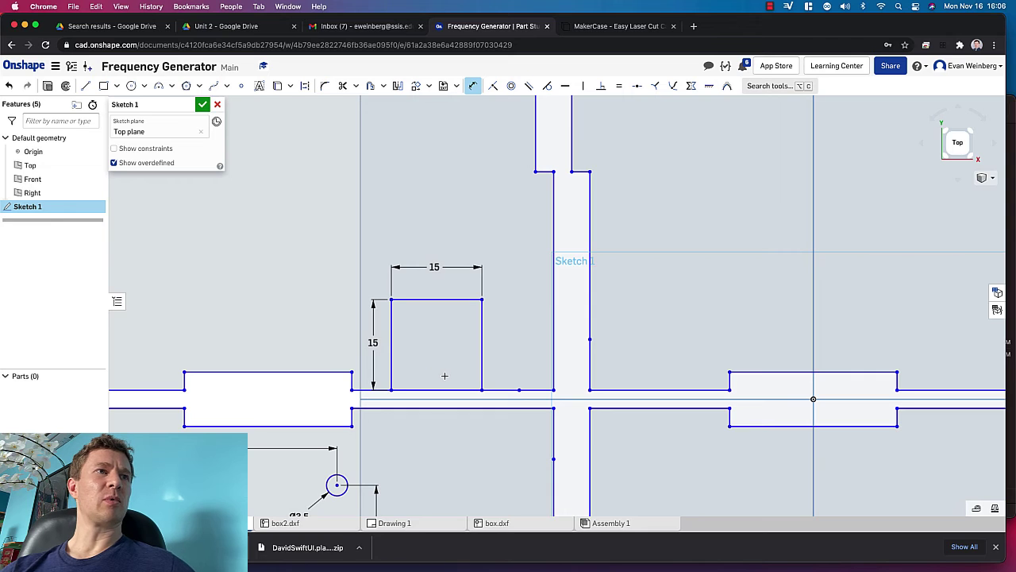
- Trim away the overlapping rectangle and panel edge segments between the 15 mm square's two sides to open the notch, and finish the sketch
click(344, 86)
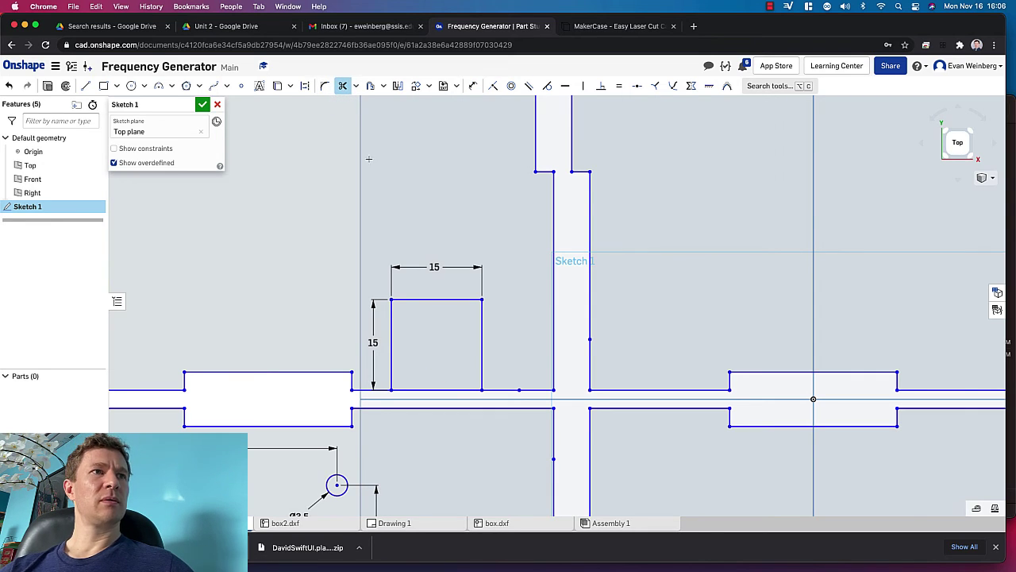
click(442, 391)
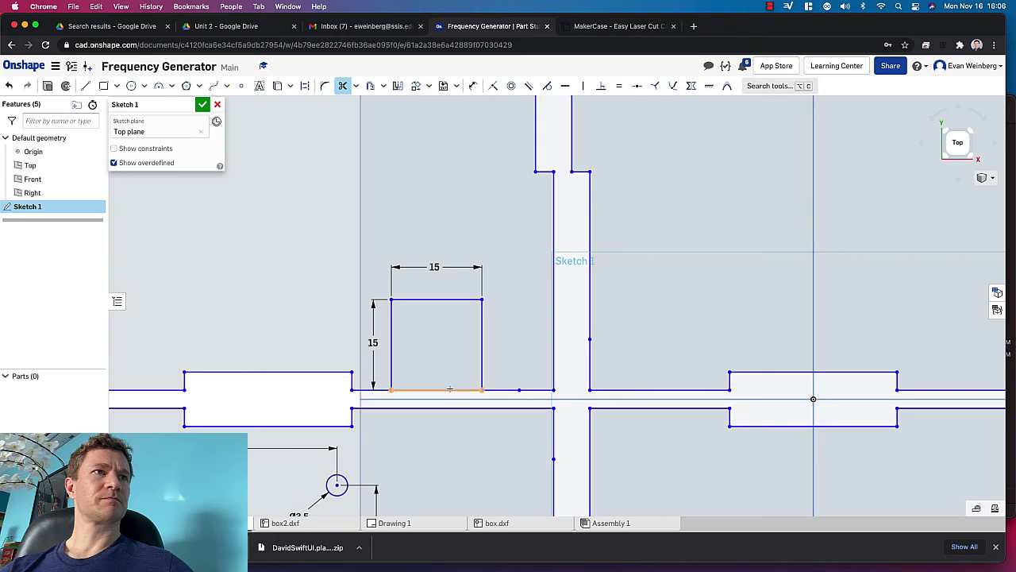
click(450, 390)
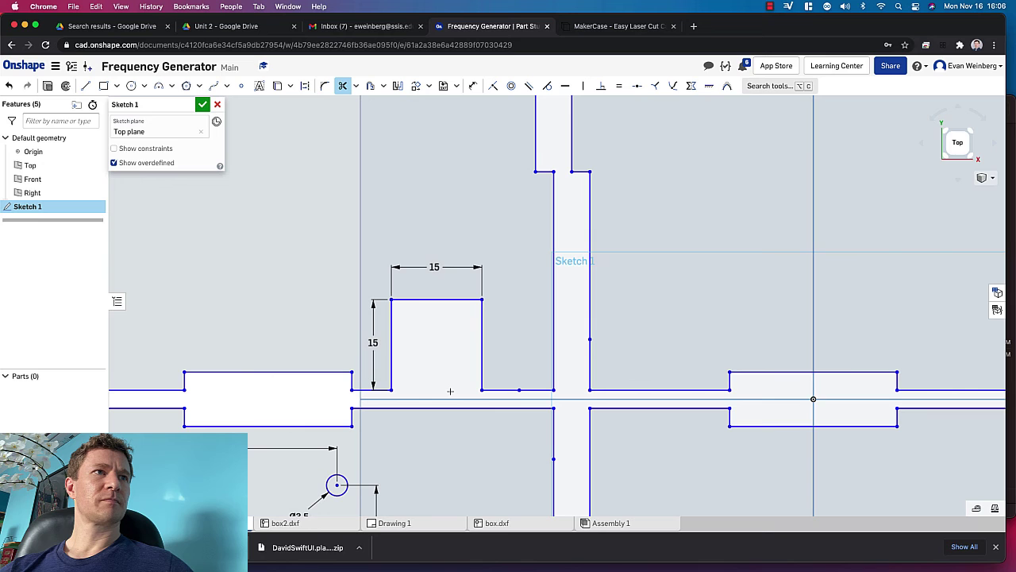
scroll(450, 391, down, 10)
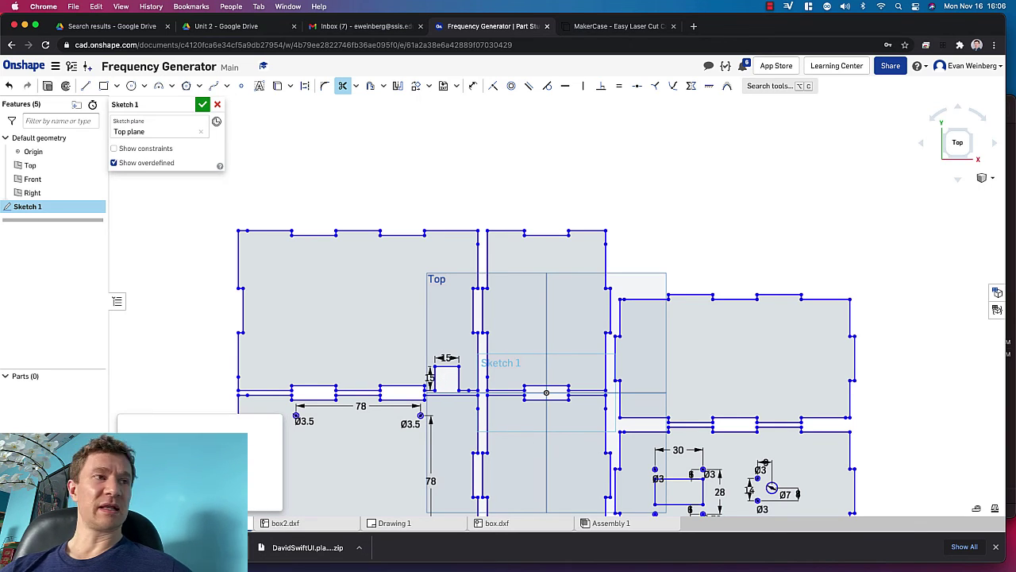
right_click(198, 523)
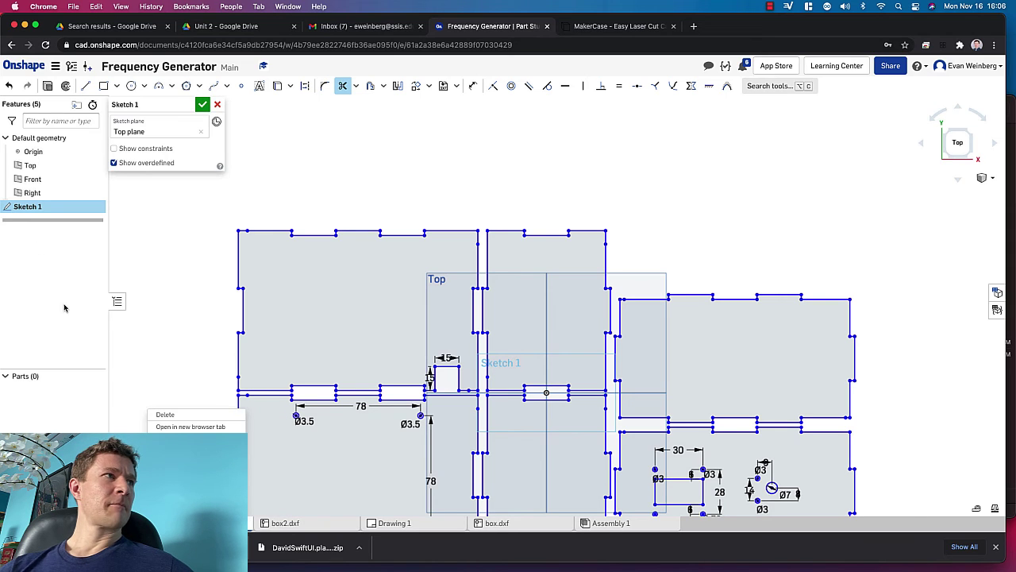
click(203, 105)
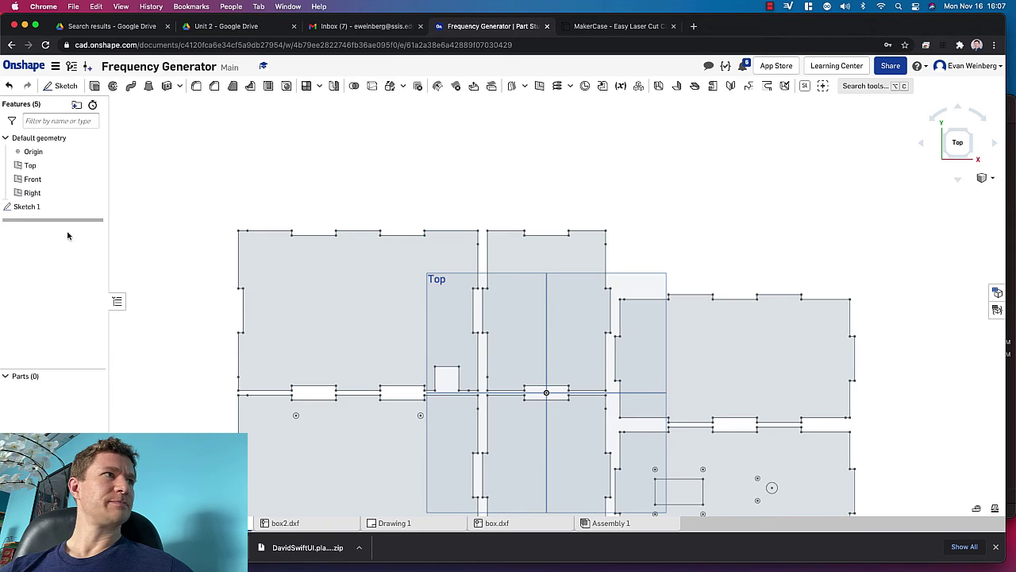
- Create a drawing of Sketch 1 from a custom ANSI size A template without border or titleblock and with no views
right_click(28, 210)
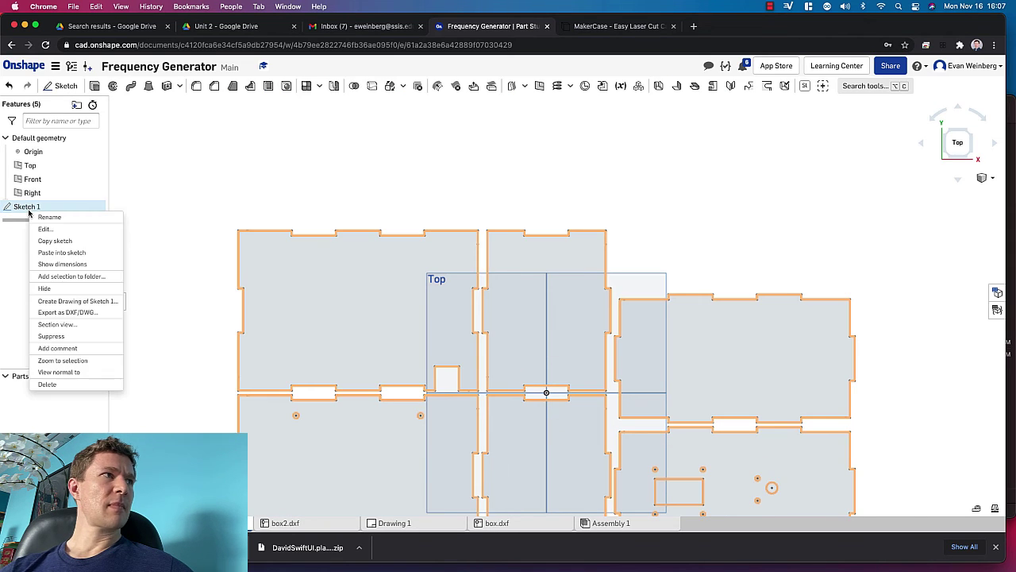
click(77, 301)
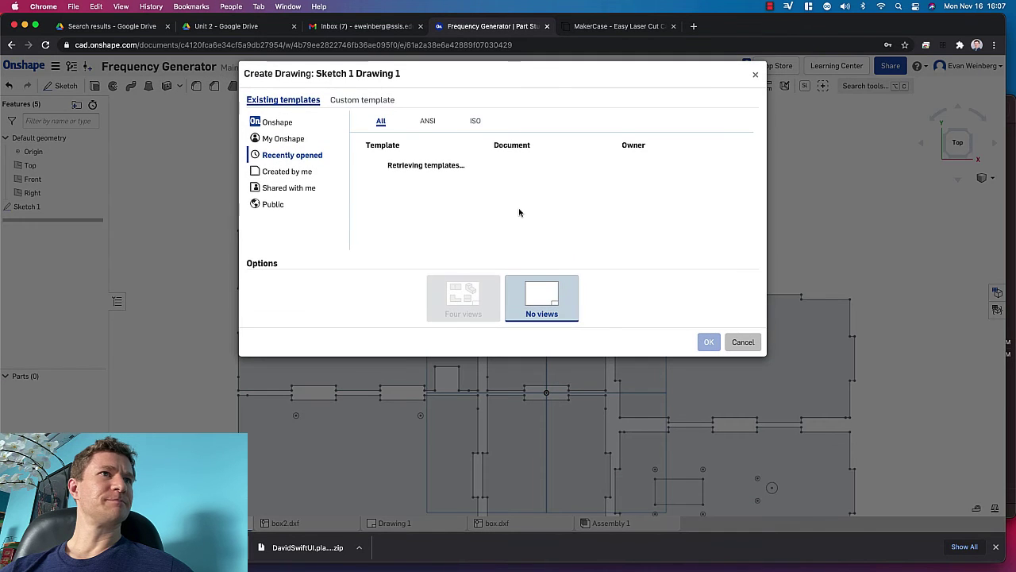
click(380, 100)
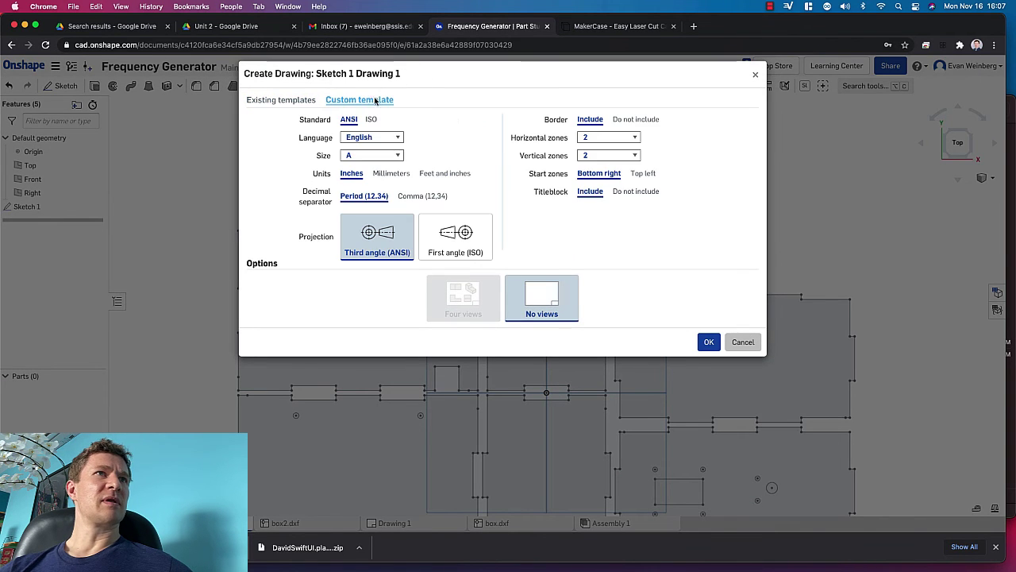
click(635, 120)
click(642, 137)
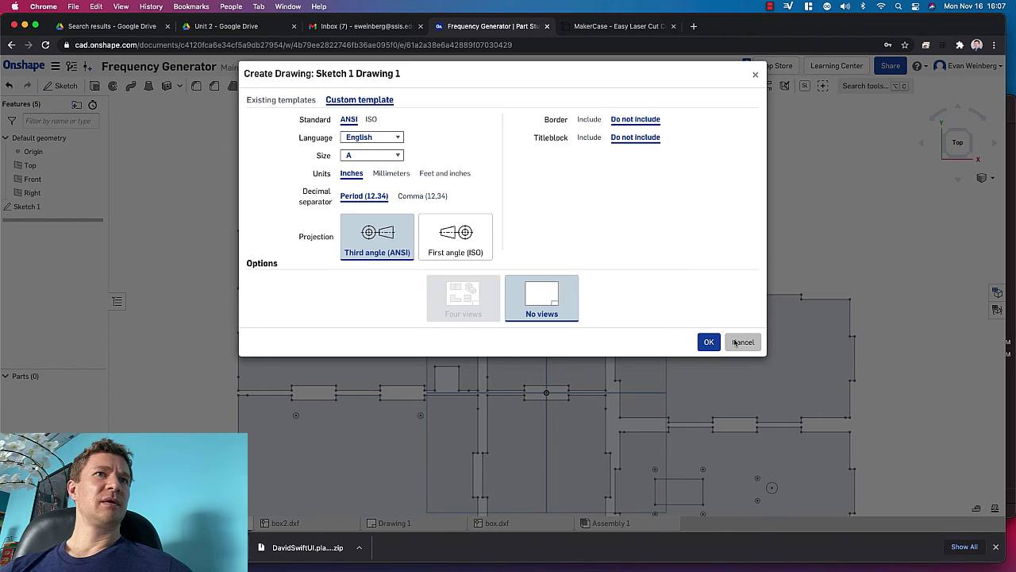
click(709, 343)
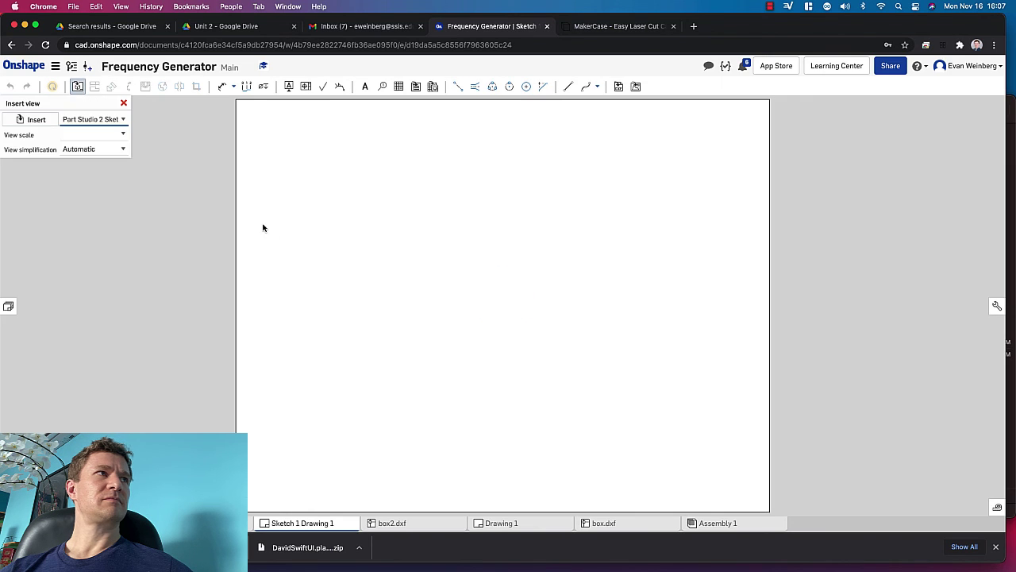
- Try the inserted sketch view at 1:2 and 1:1 scale
click(123, 137)
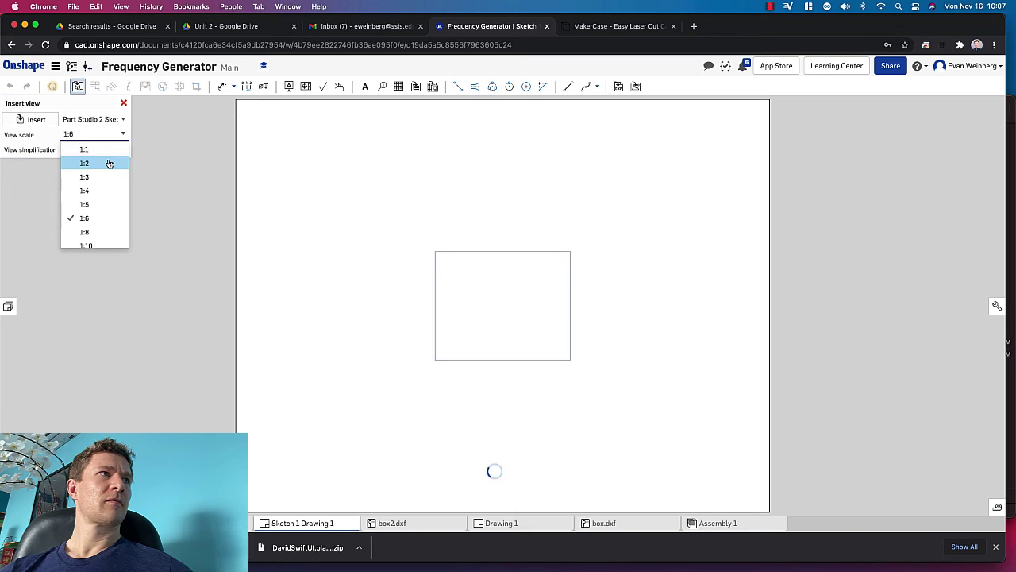
click(107, 162)
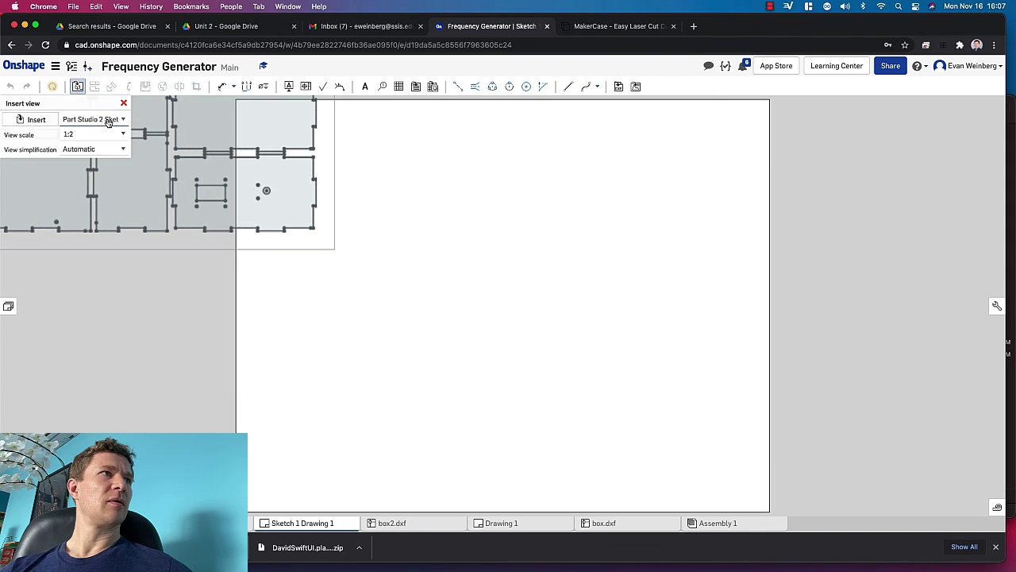
click(123, 135)
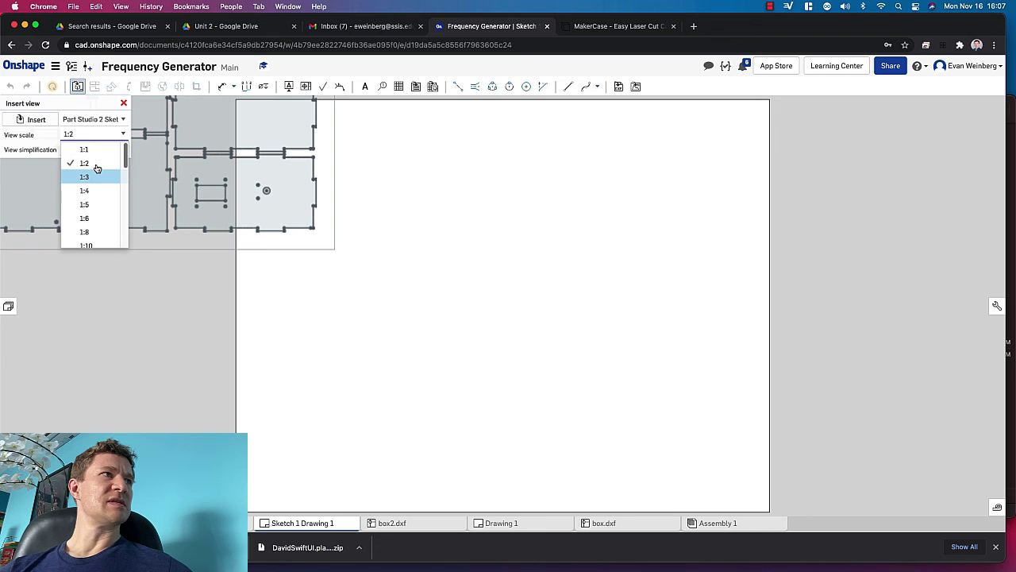
scroll(97, 167, up, 1)
click(89, 150)
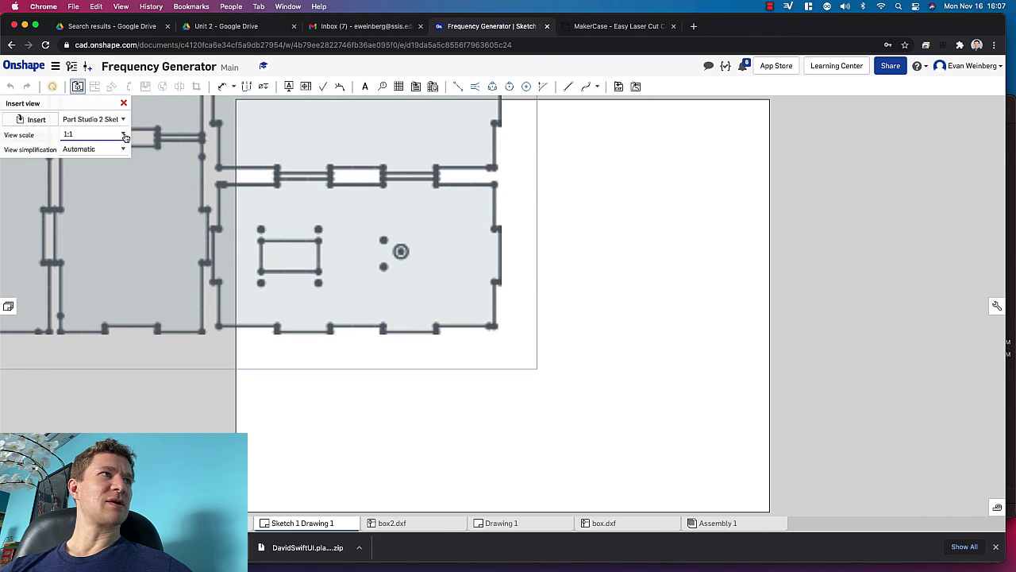
- Set the view scale to 1:2 and place the sketch view in the middle of the sheet
click(123, 135)
click(89, 164)
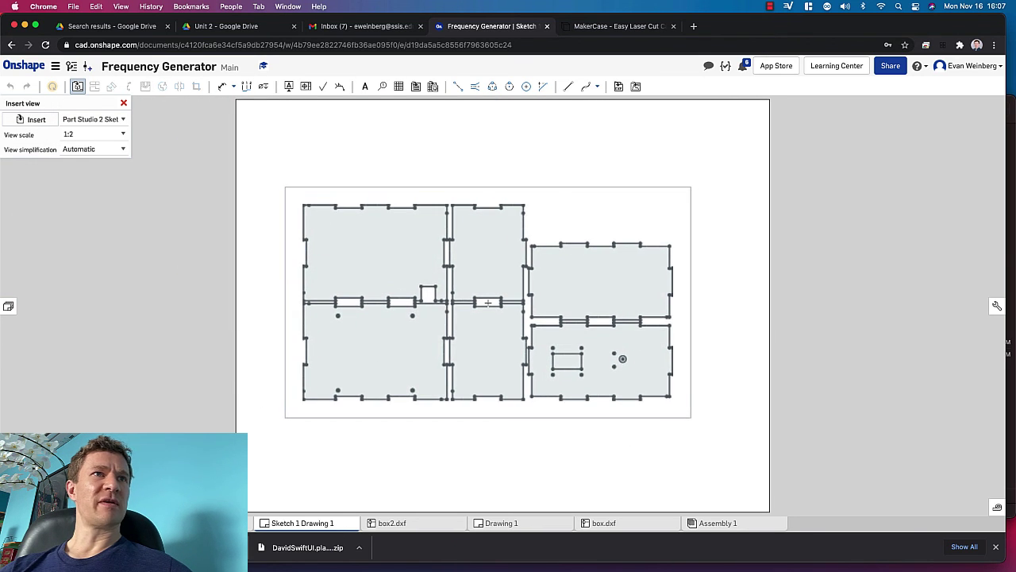
click(488, 303)
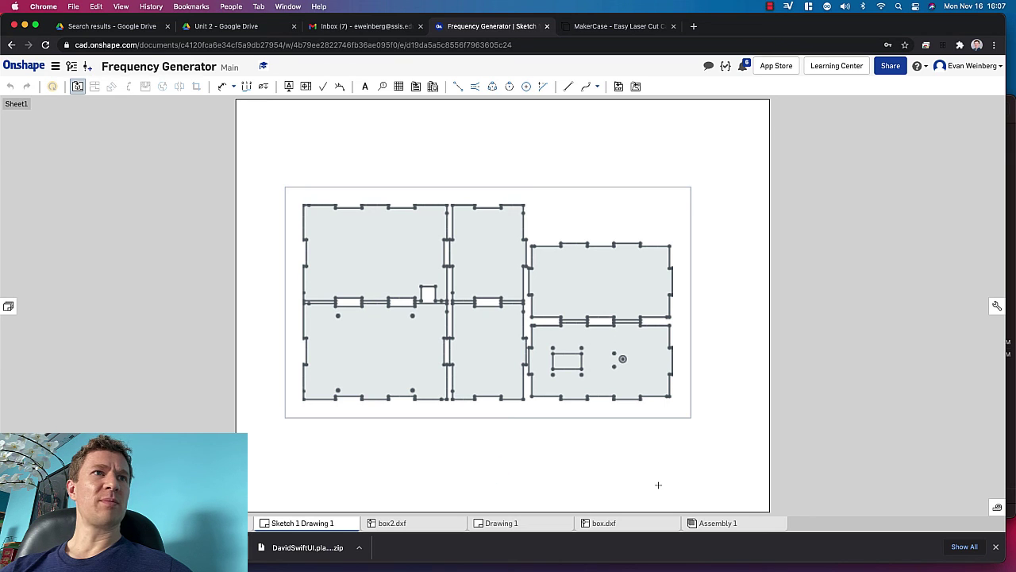
key(Escape)
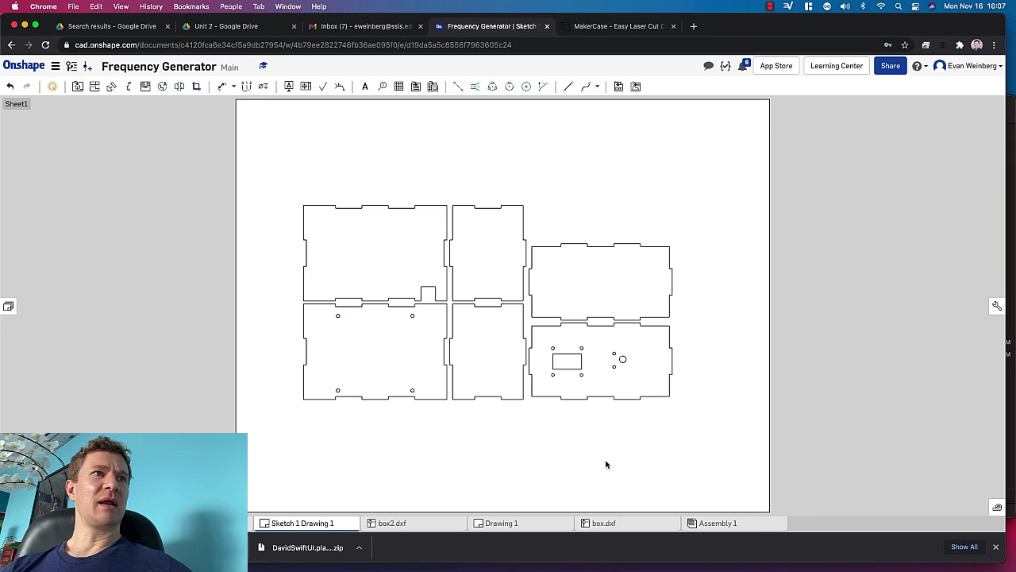
- Examine the export options for the Sketch 1 Drawing 1 drawing and close them without exporting
scroll(606, 464, up, 5)
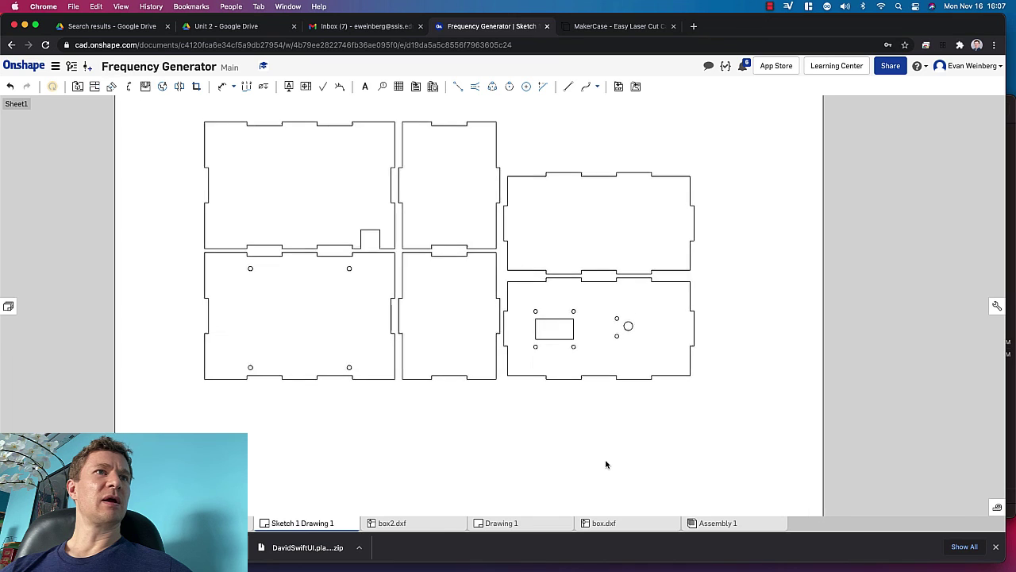
right_click(306, 525)
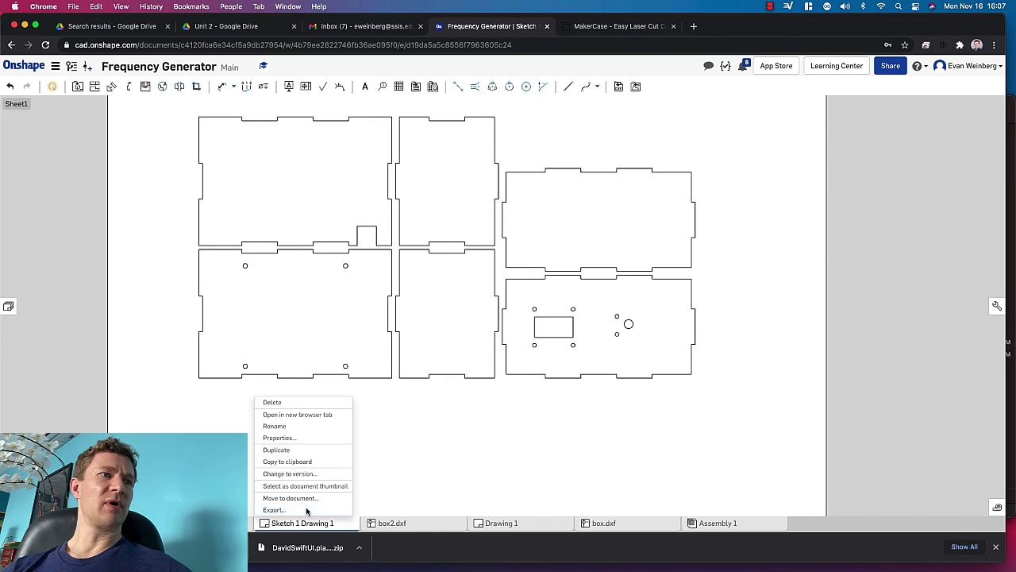
click(309, 509)
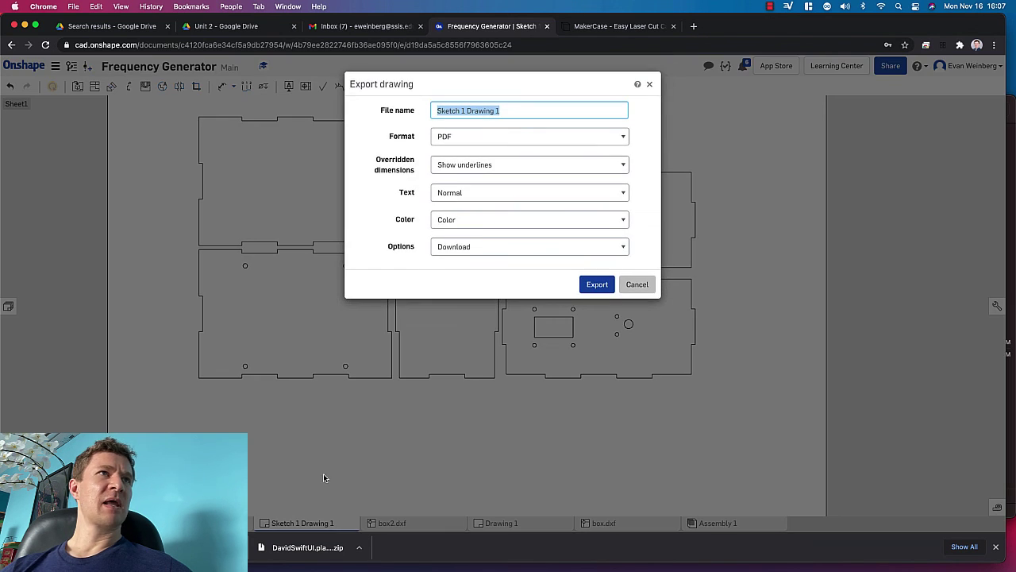
click(636, 285)
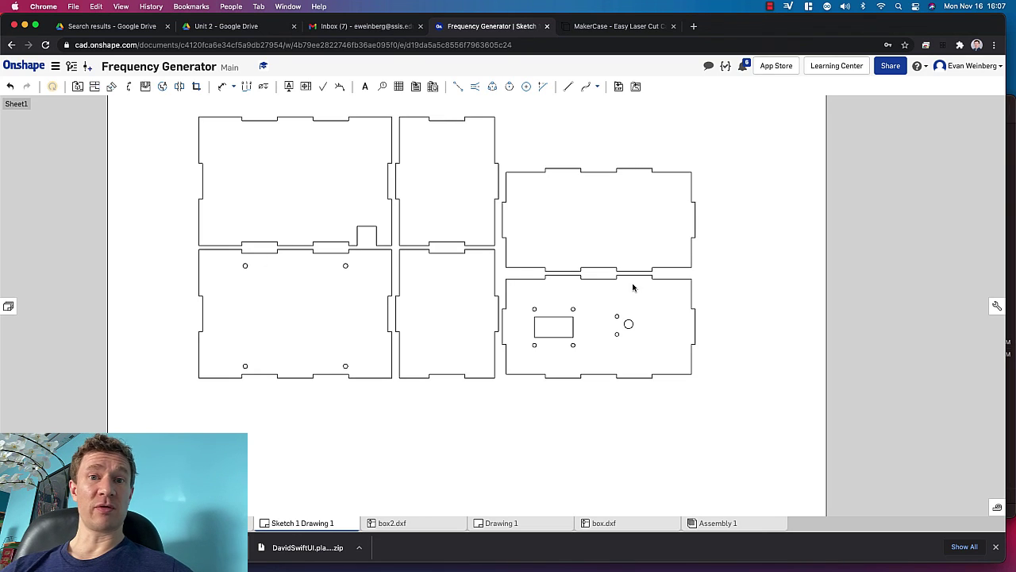